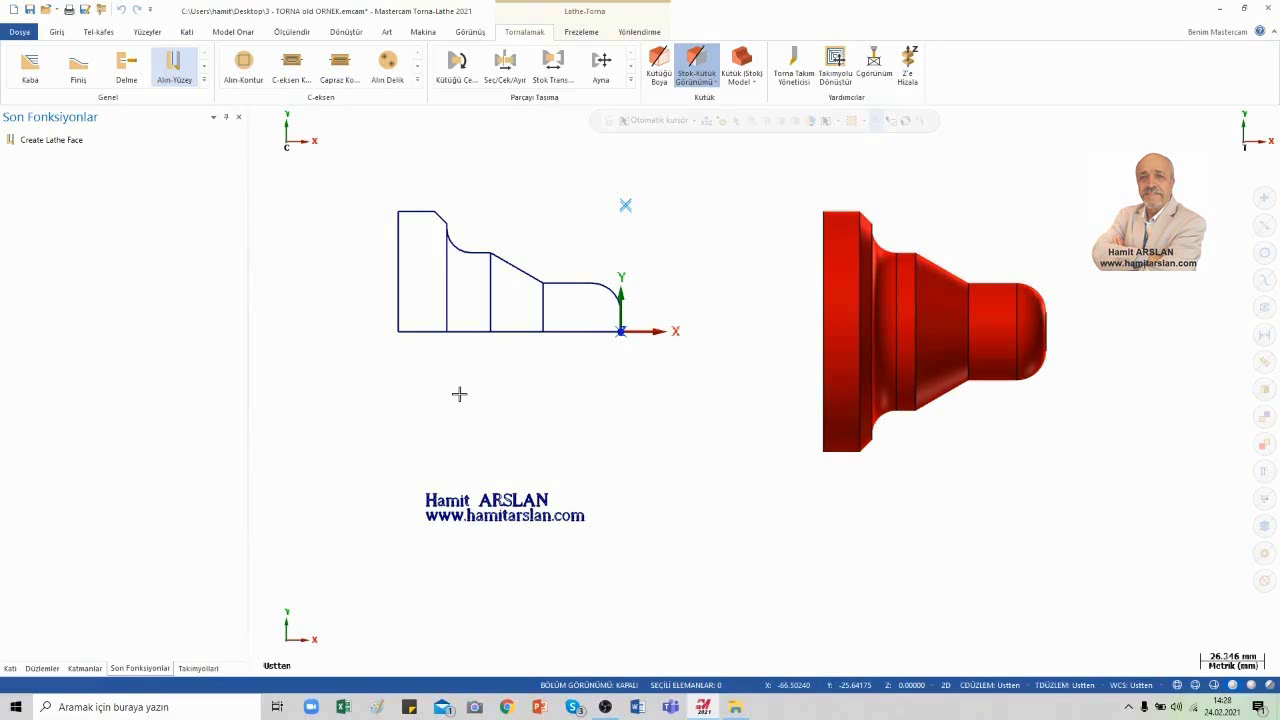
- Open the left stock's properties from the toolpath tree's stock setup and keep it a cylinder
click(197, 668)
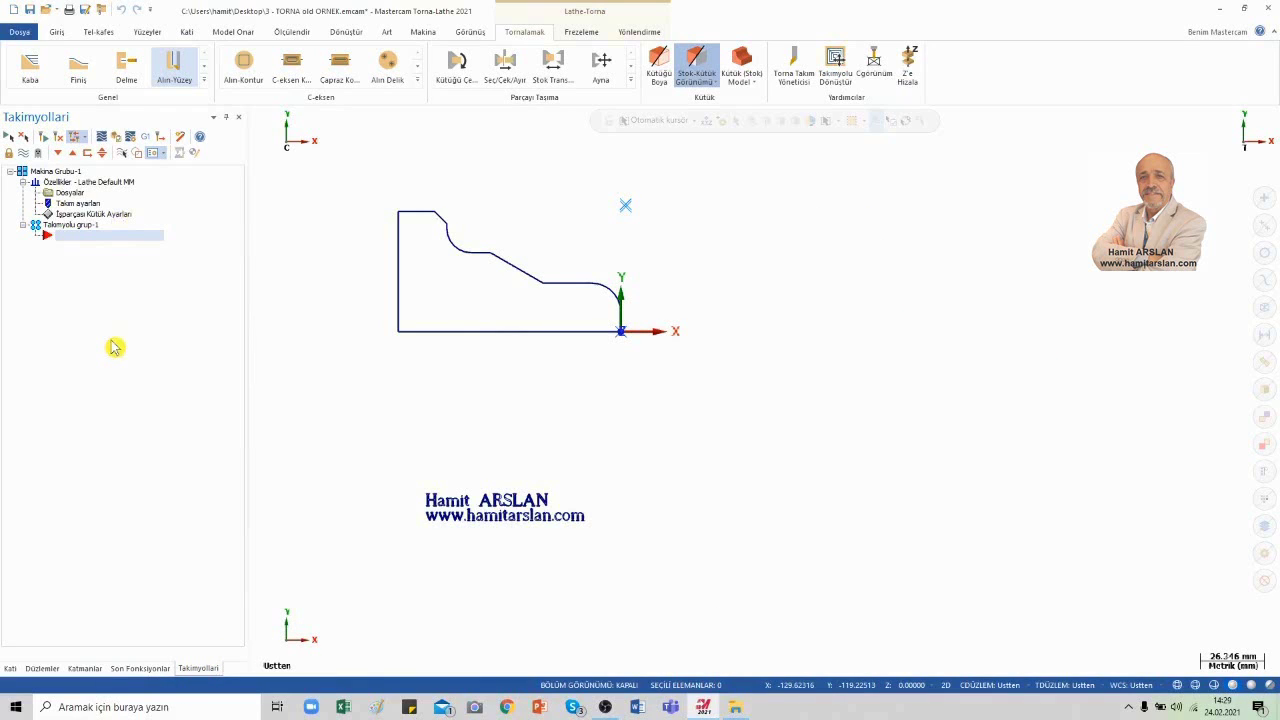
click(120, 219)
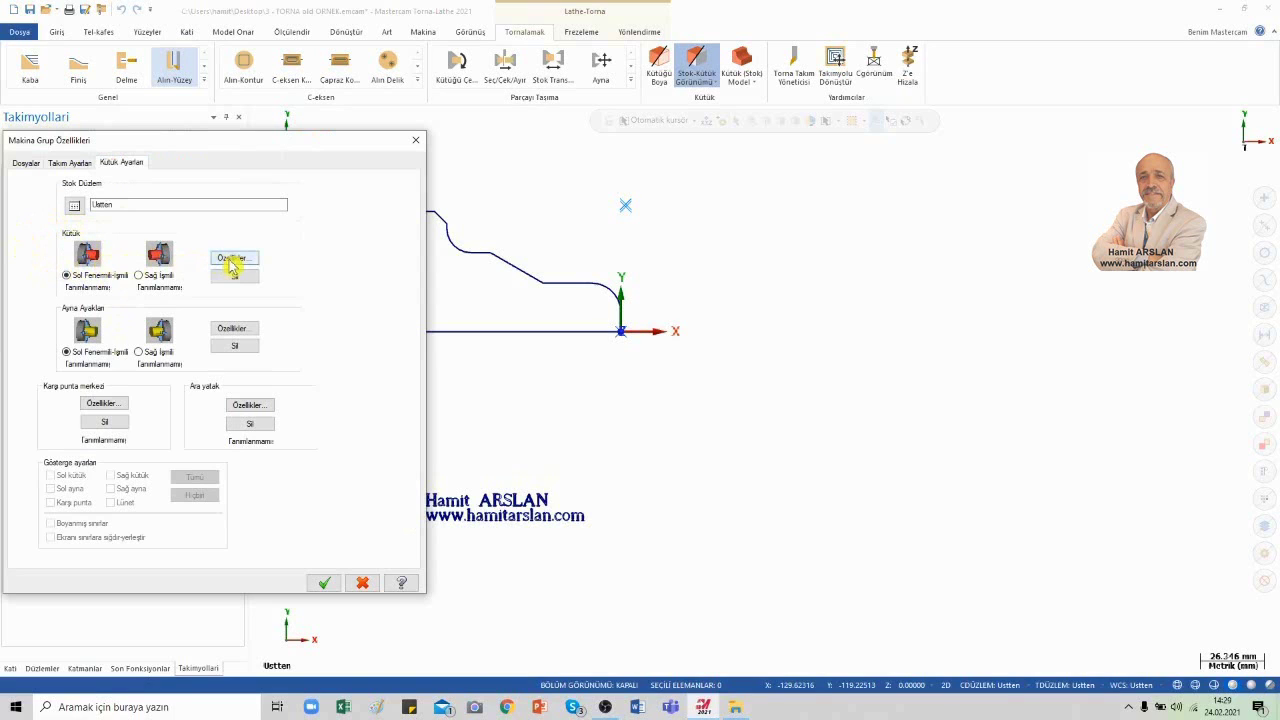
click(232, 260)
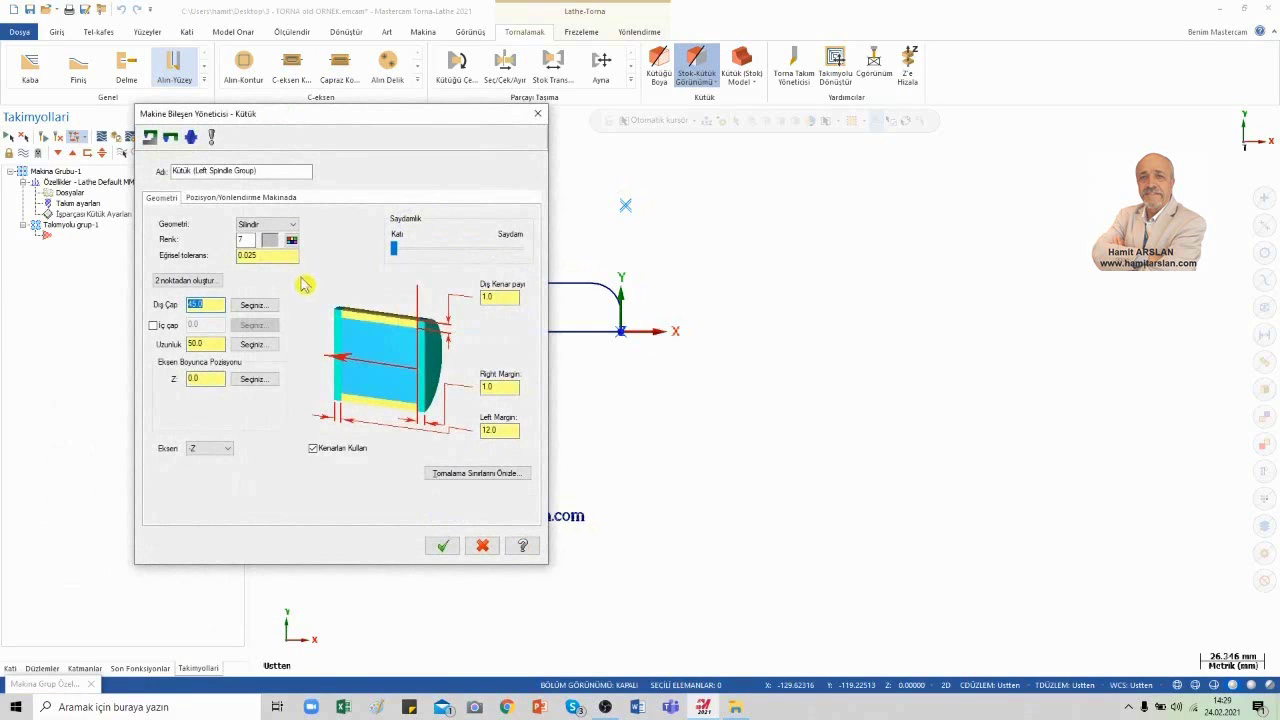
click(290, 226)
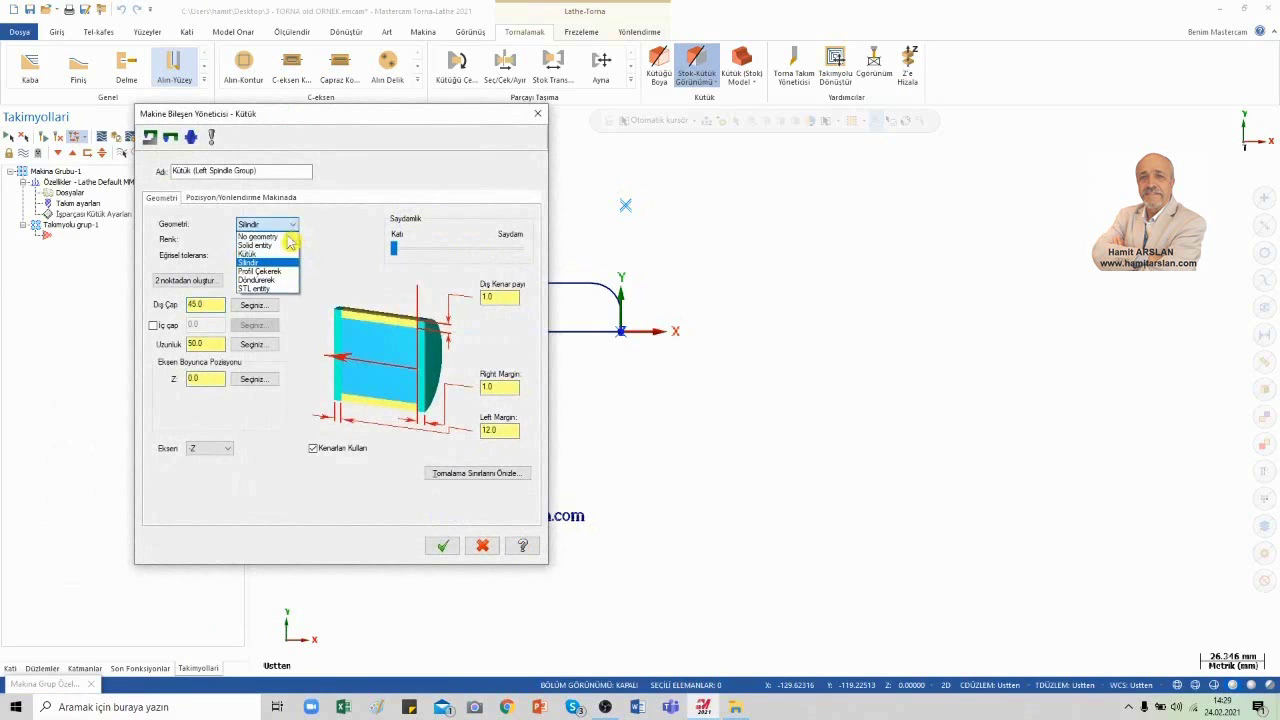
click(280, 261)
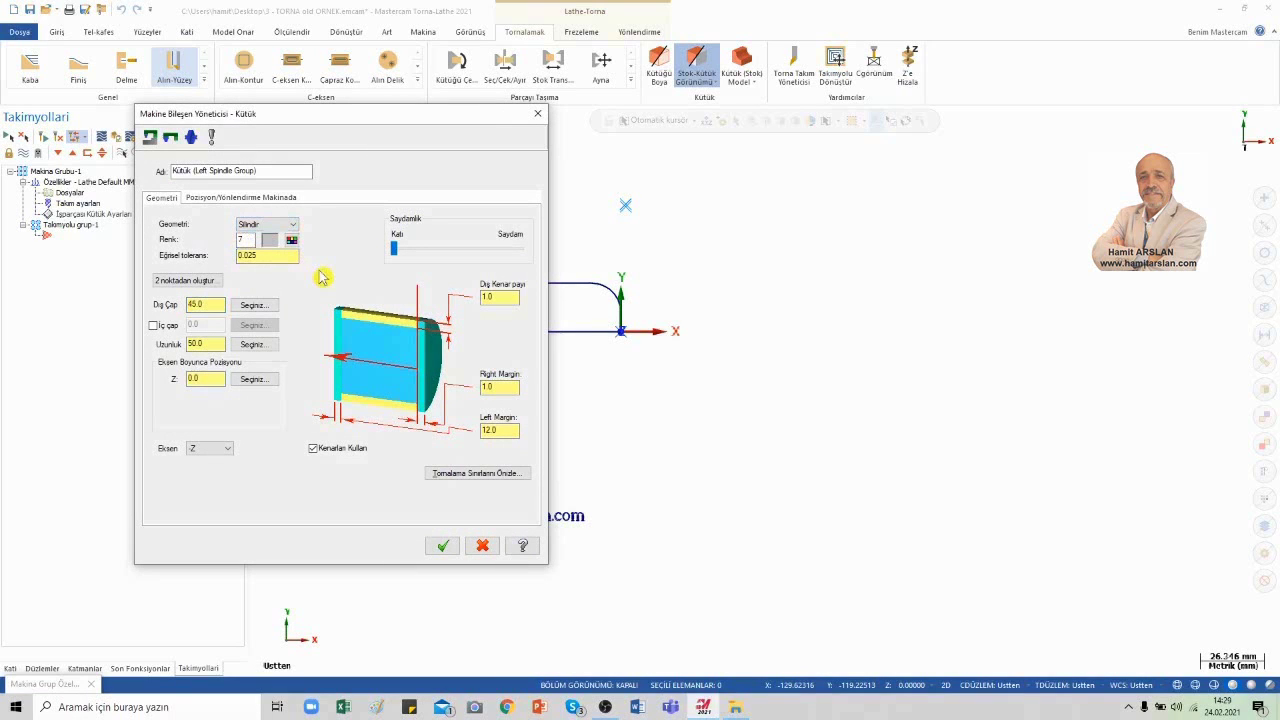
- Take the 99.0 outer diameter from the part's top-left corner and begin picking the stock length
click(256, 308)
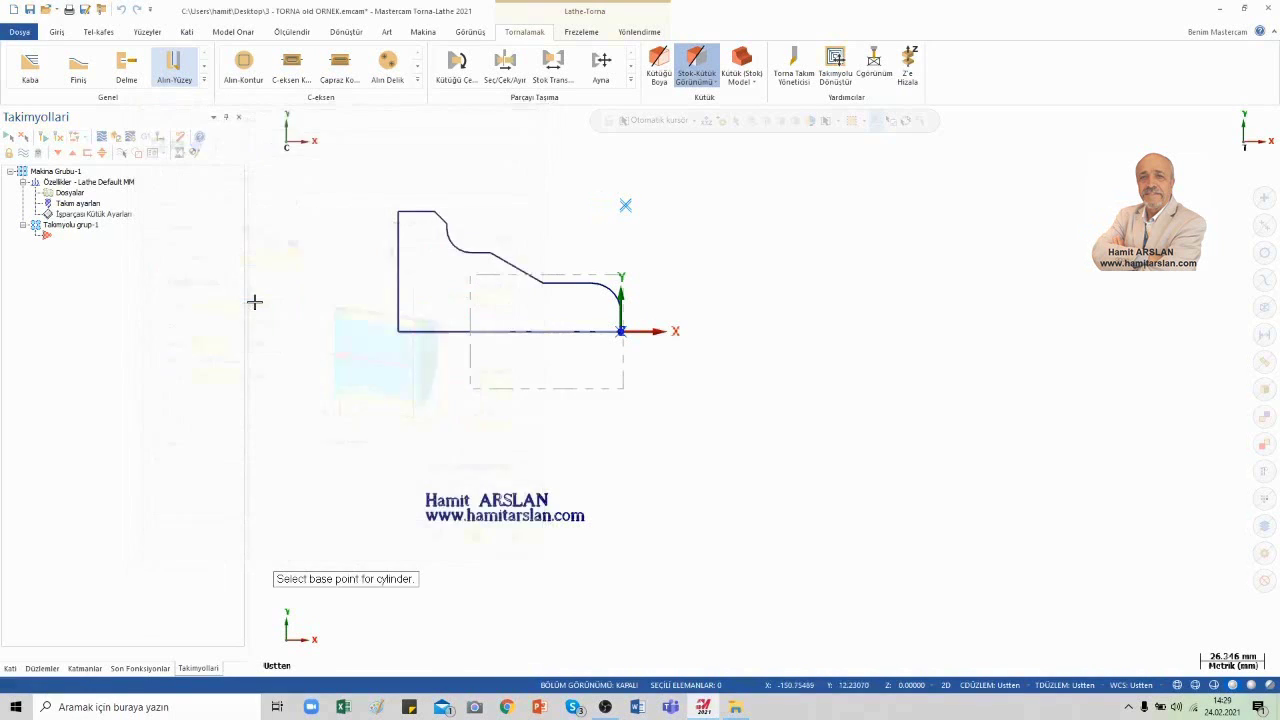
click(399, 213)
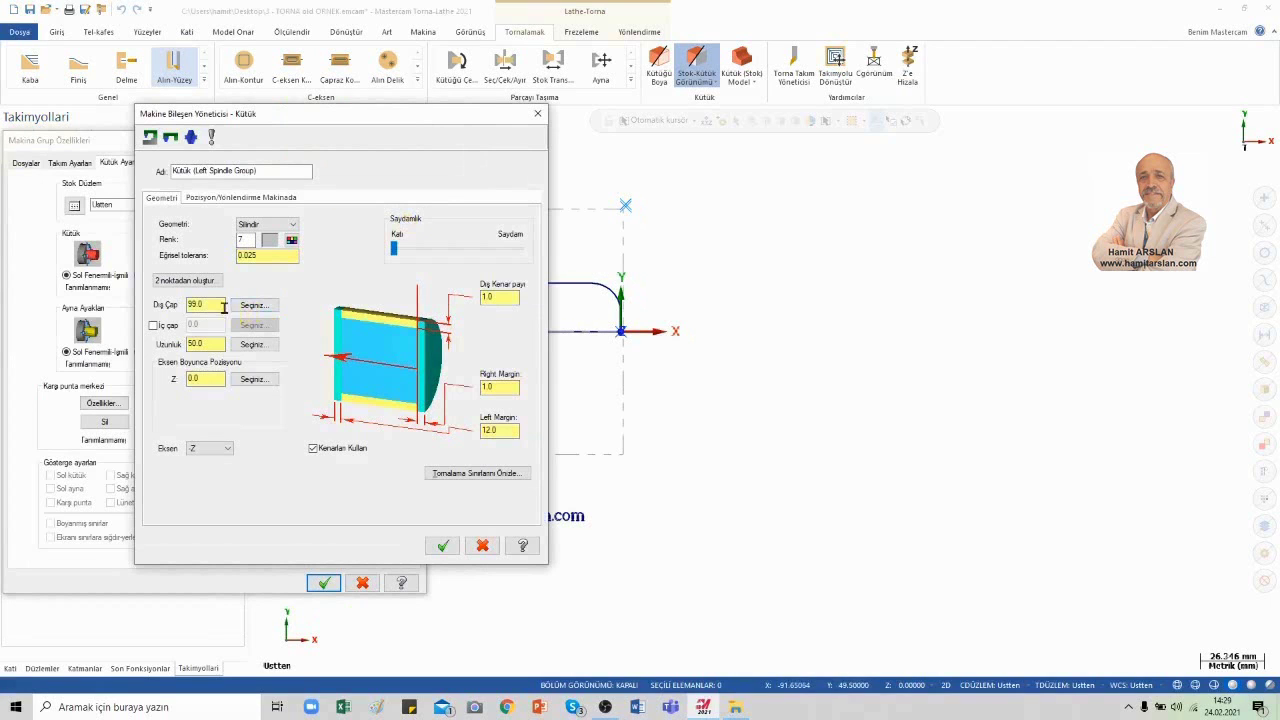
double_click(216, 306)
click(219, 342)
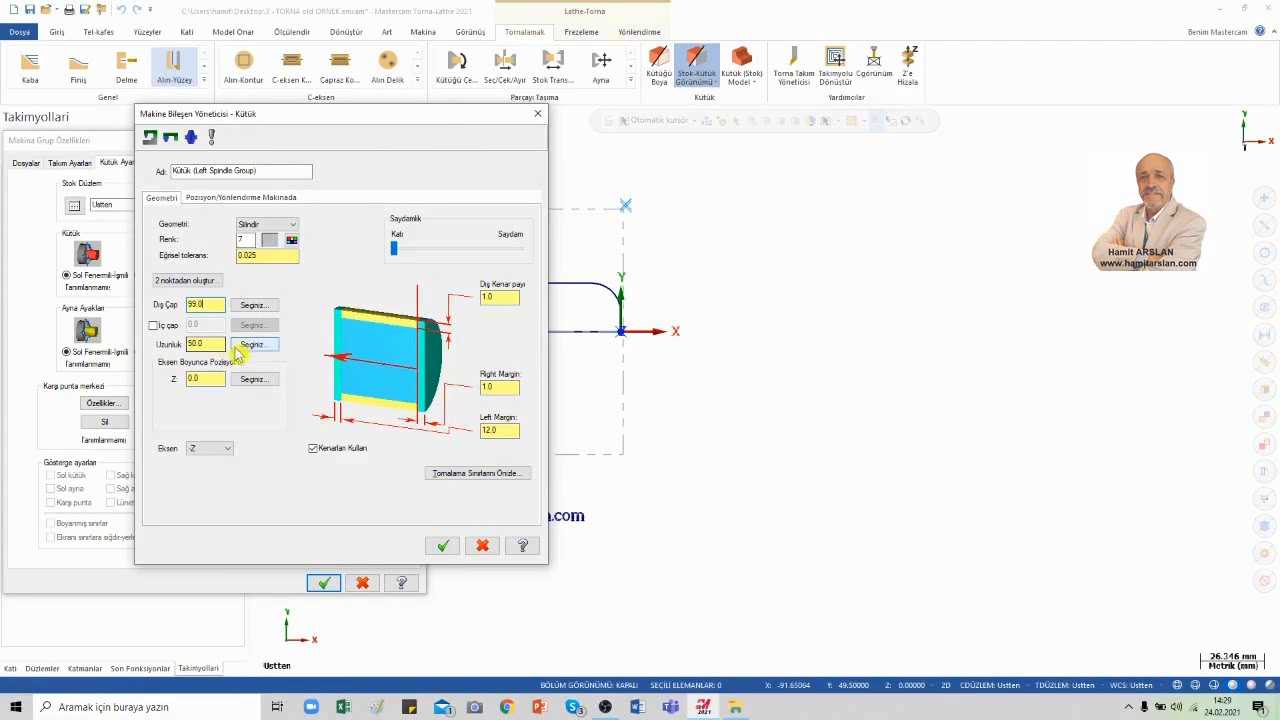
click(250, 344)
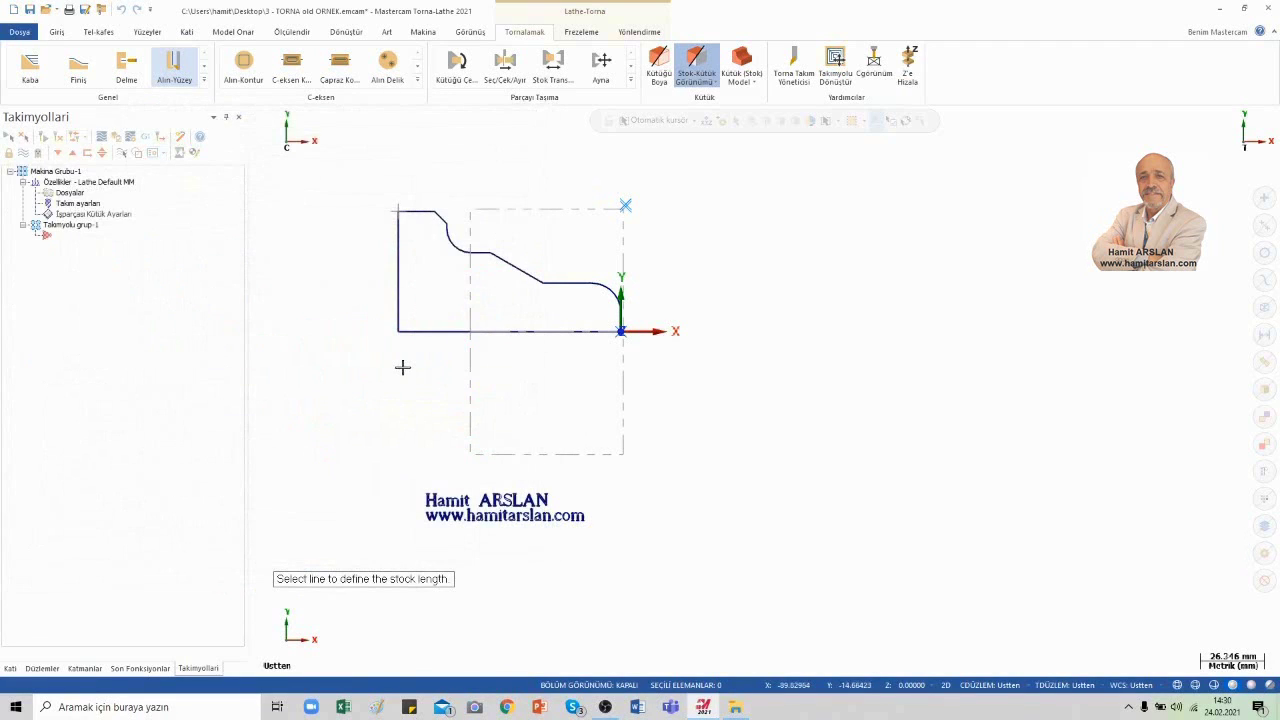
- Set the stock length to 91.650635 from the bottom profile line and preview the turning boundaries
click(423, 331)
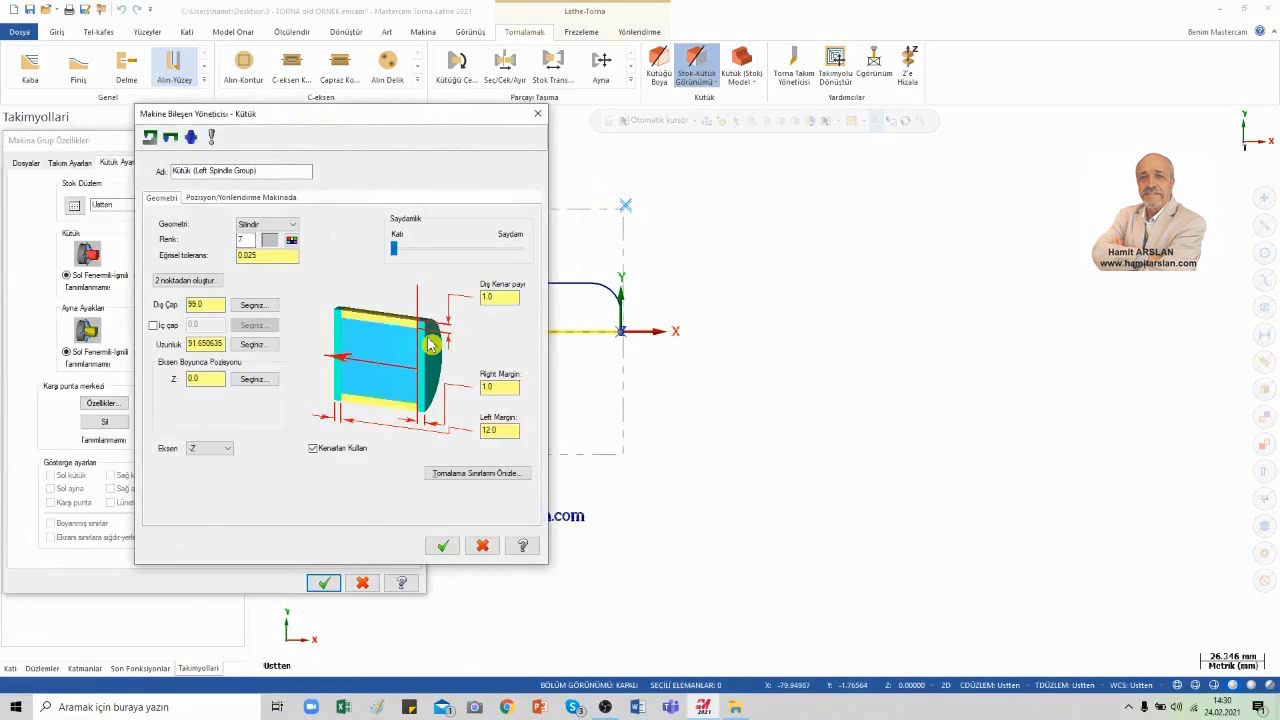
click(221, 377)
click(463, 474)
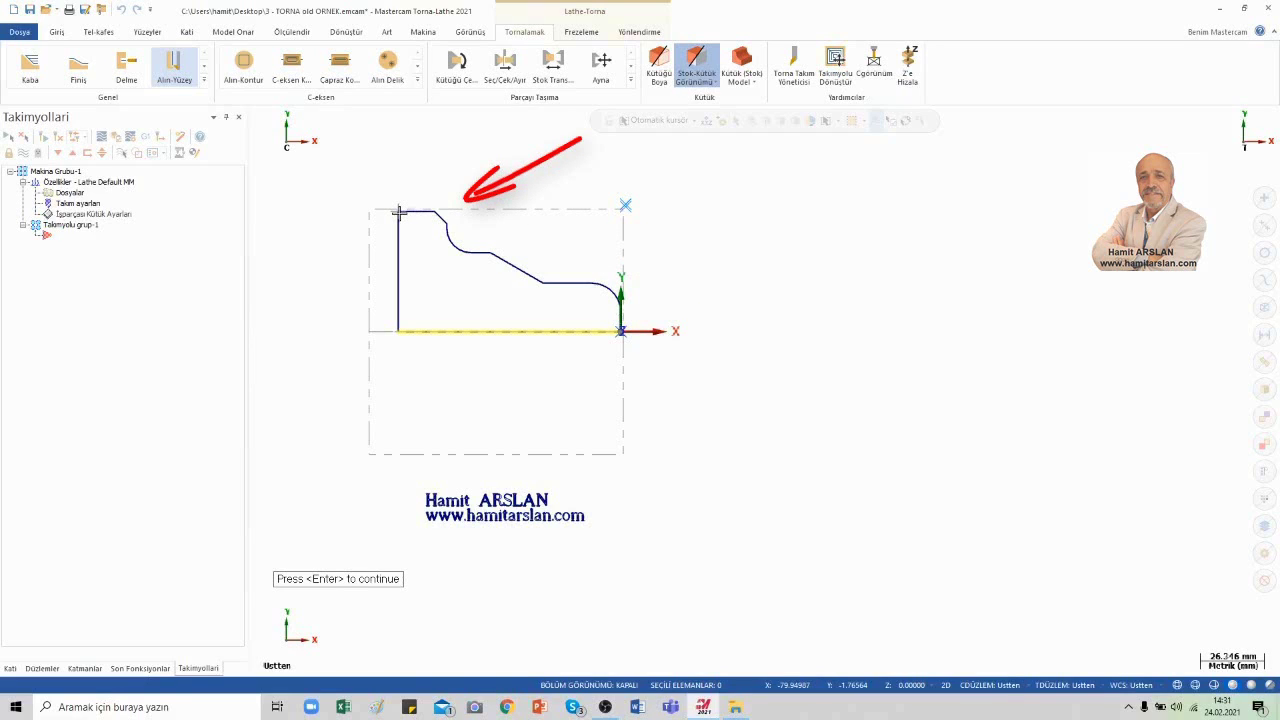
key(Return)
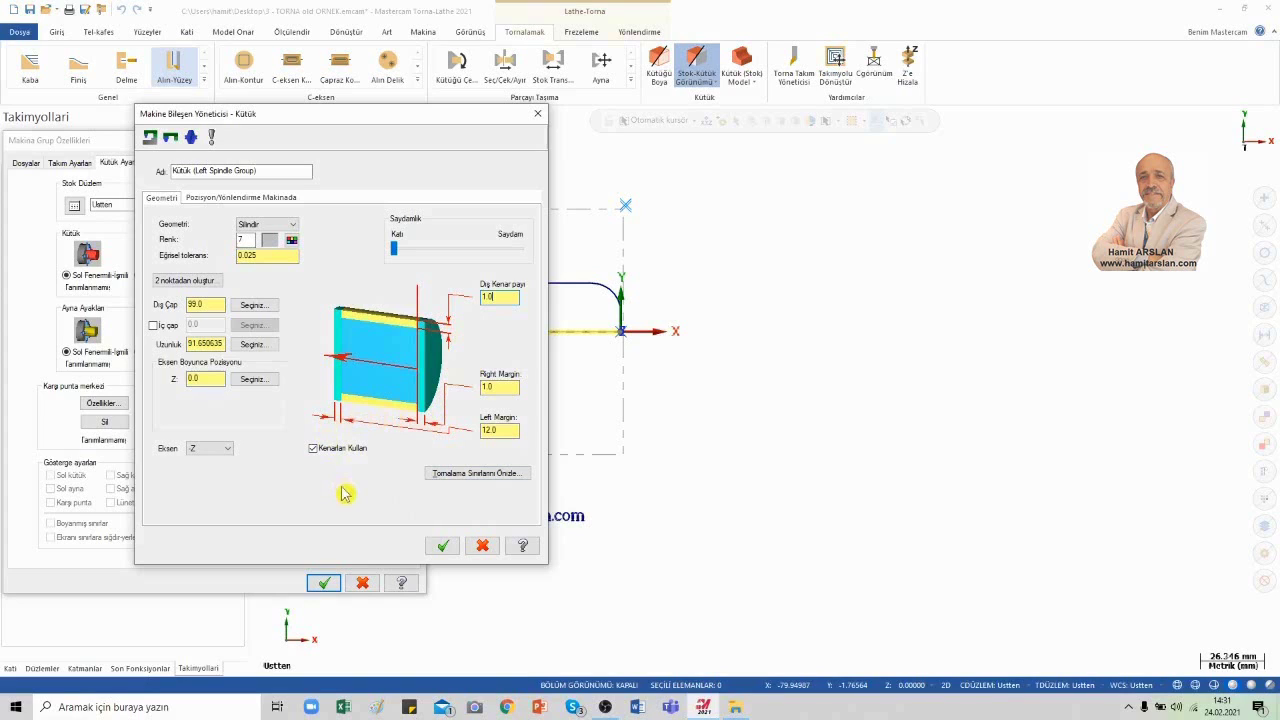
- Give the stock margins of 2.0 outer, 2.0 right and 40.0 left, then preview the boundaries
double_click(505, 298)
text(2)
text(.0)
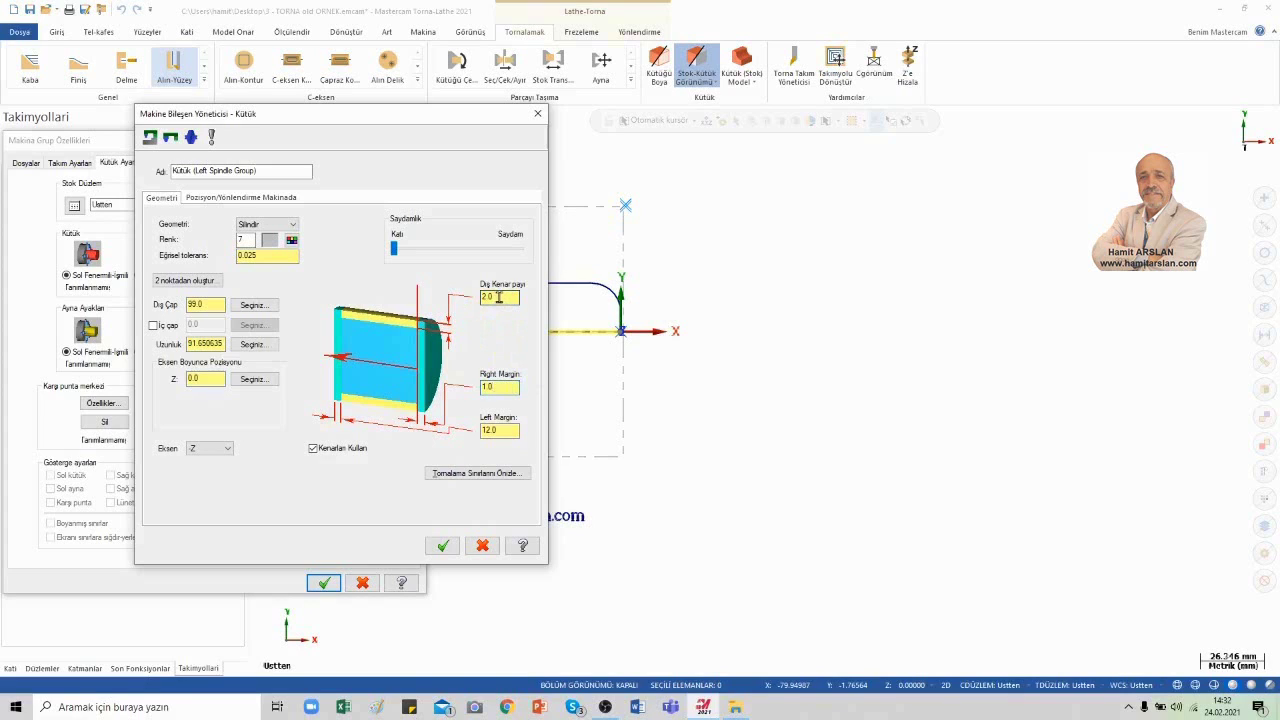
double_click(505, 386)
text(2)
click(505, 297)
click(511, 430)
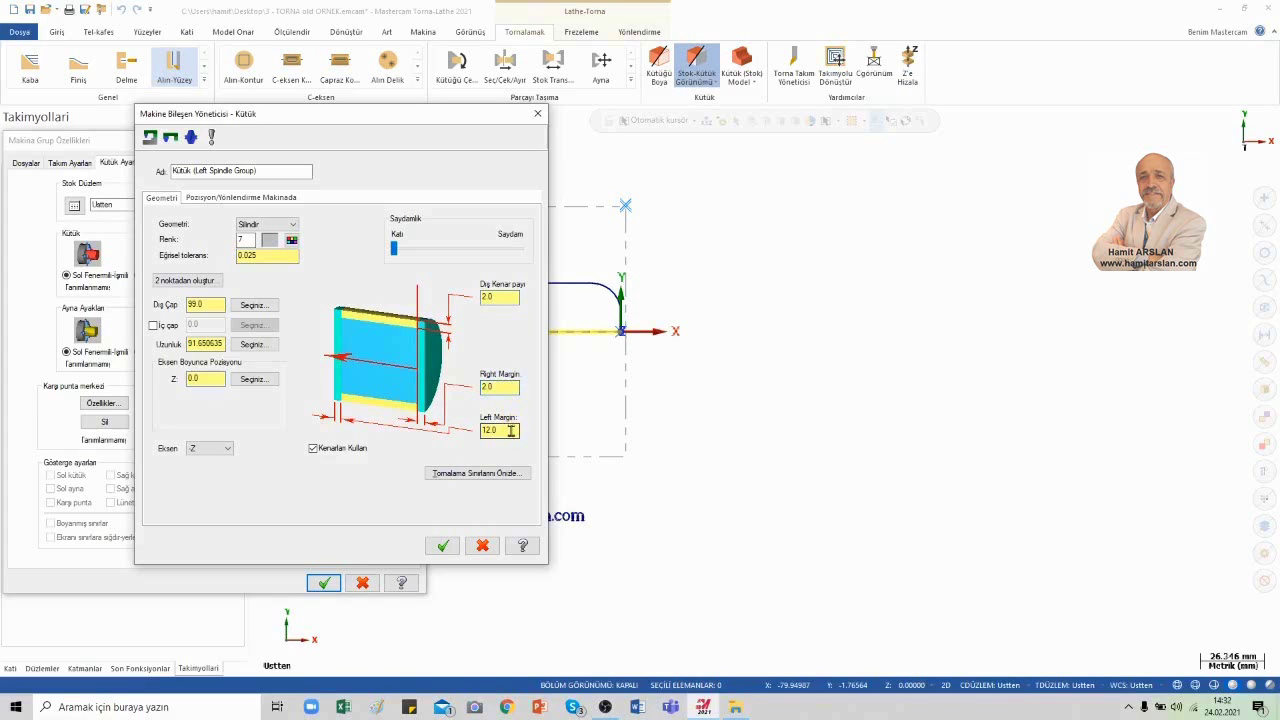
drag(511, 430, 482, 433)
text(40.0)
key(shift+Tab)
click(476, 474)
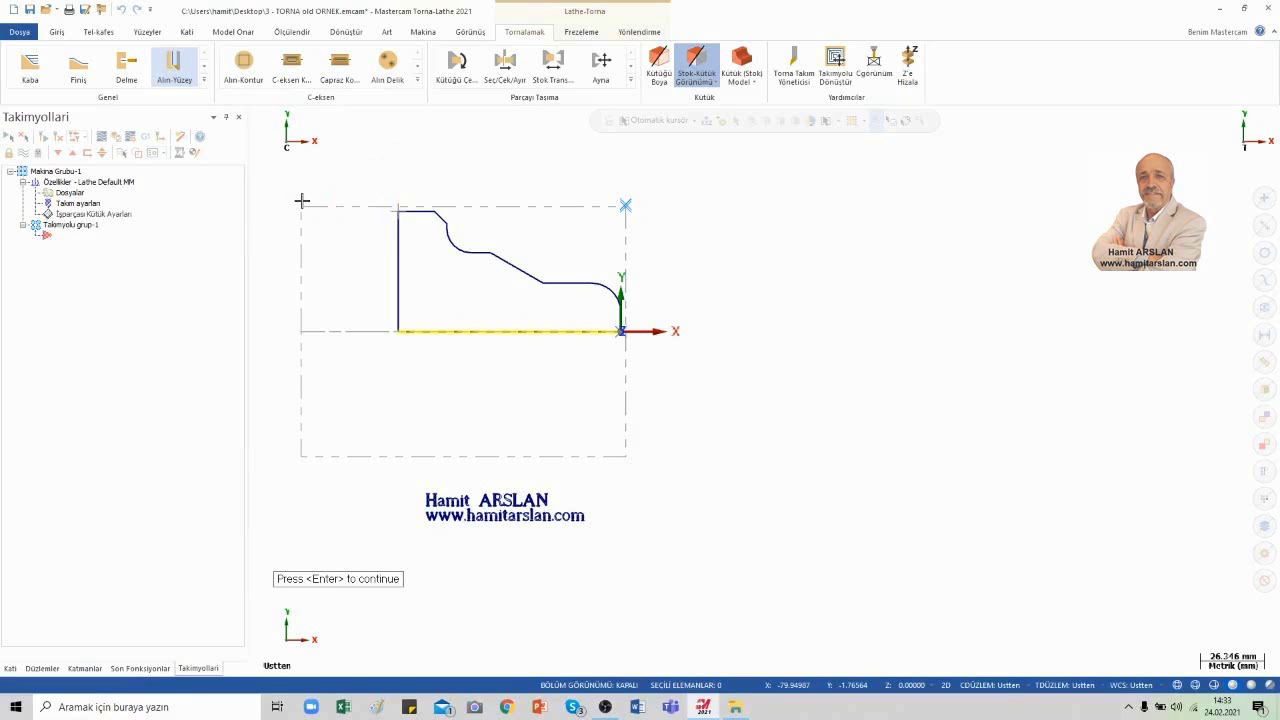
key(Return)
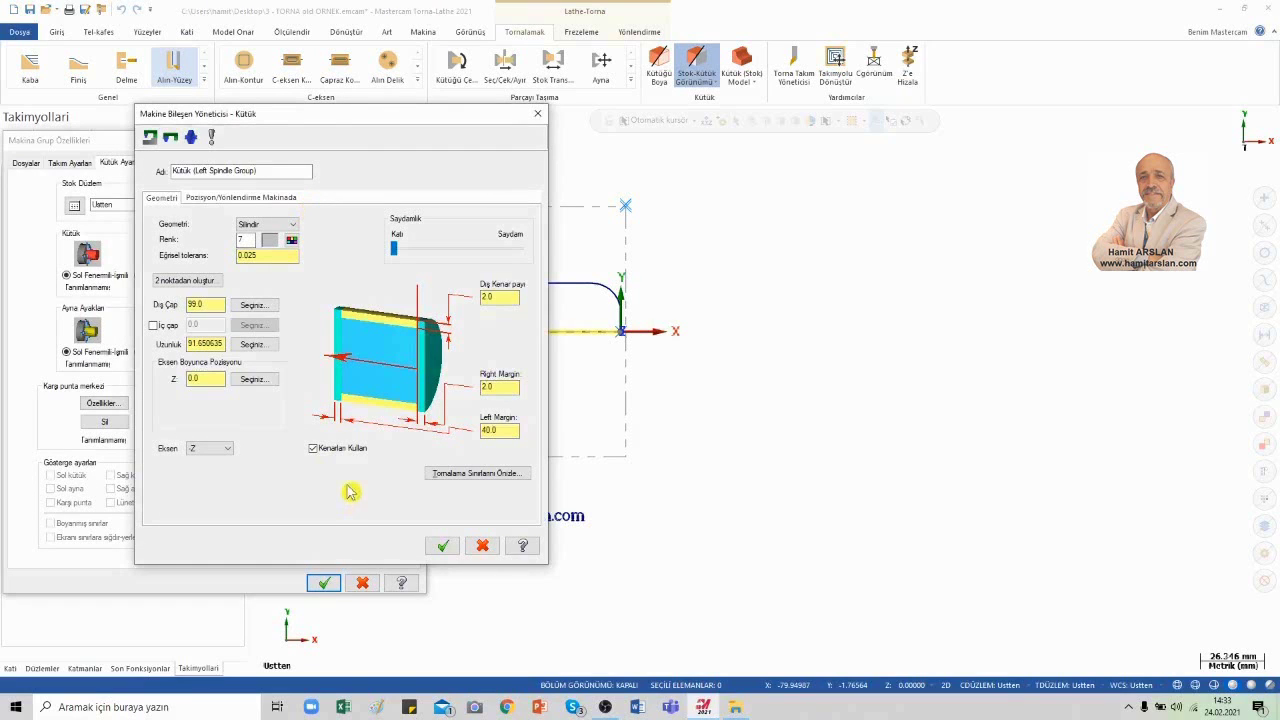
- Accept the stock, set the chuck jaw diameter to 103.0, and start picking the jaw reference point
click(441, 548)
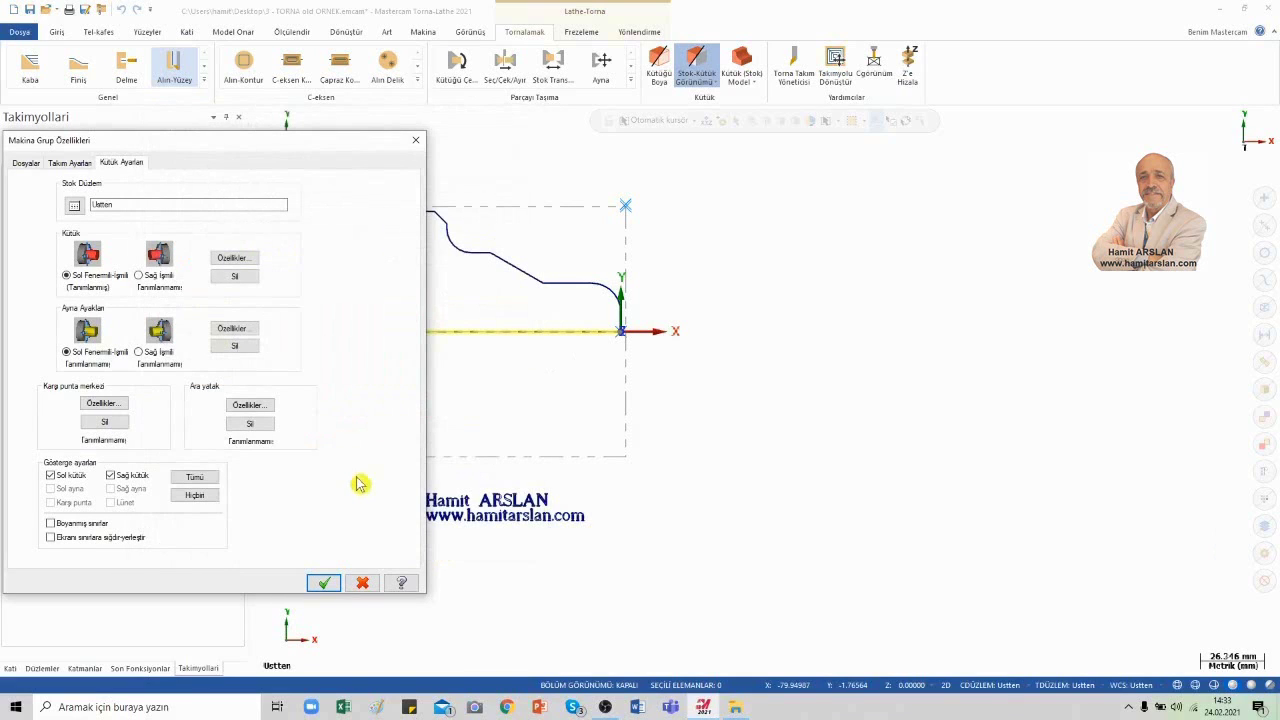
click(248, 333)
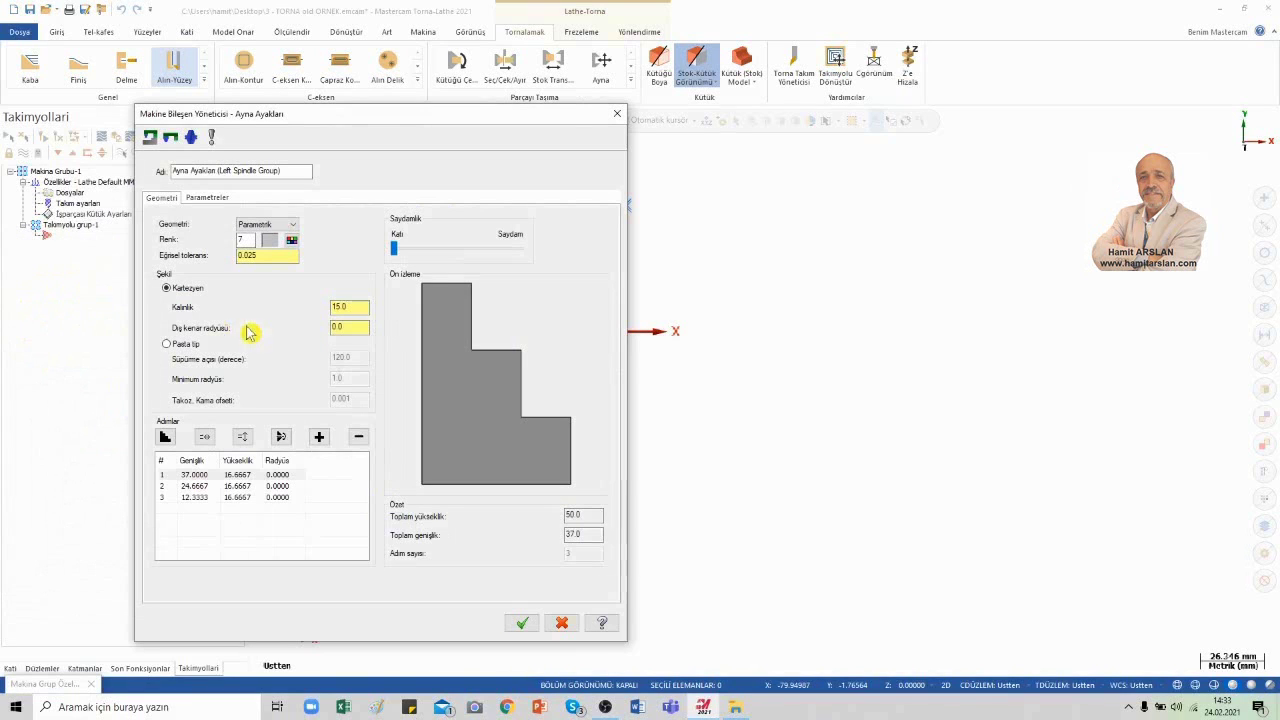
click(207, 197)
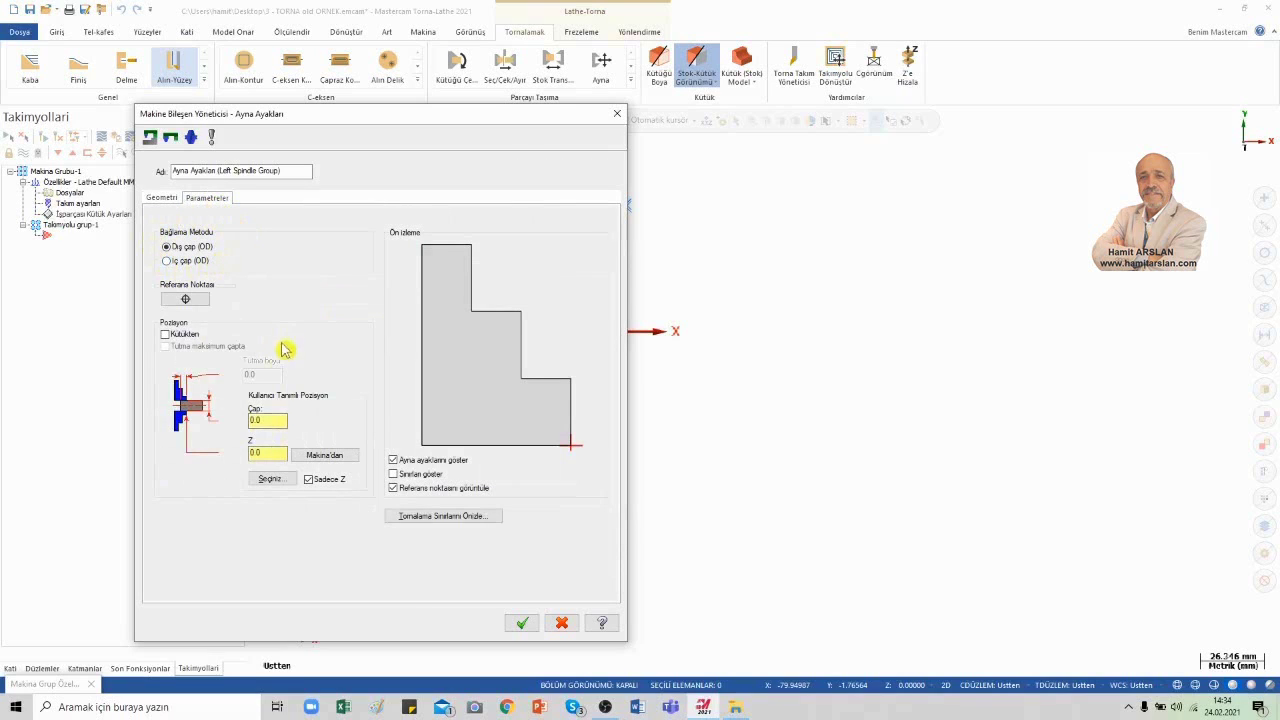
drag(283, 420, 233, 417)
text(103)
drag(279, 455, 252, 456)
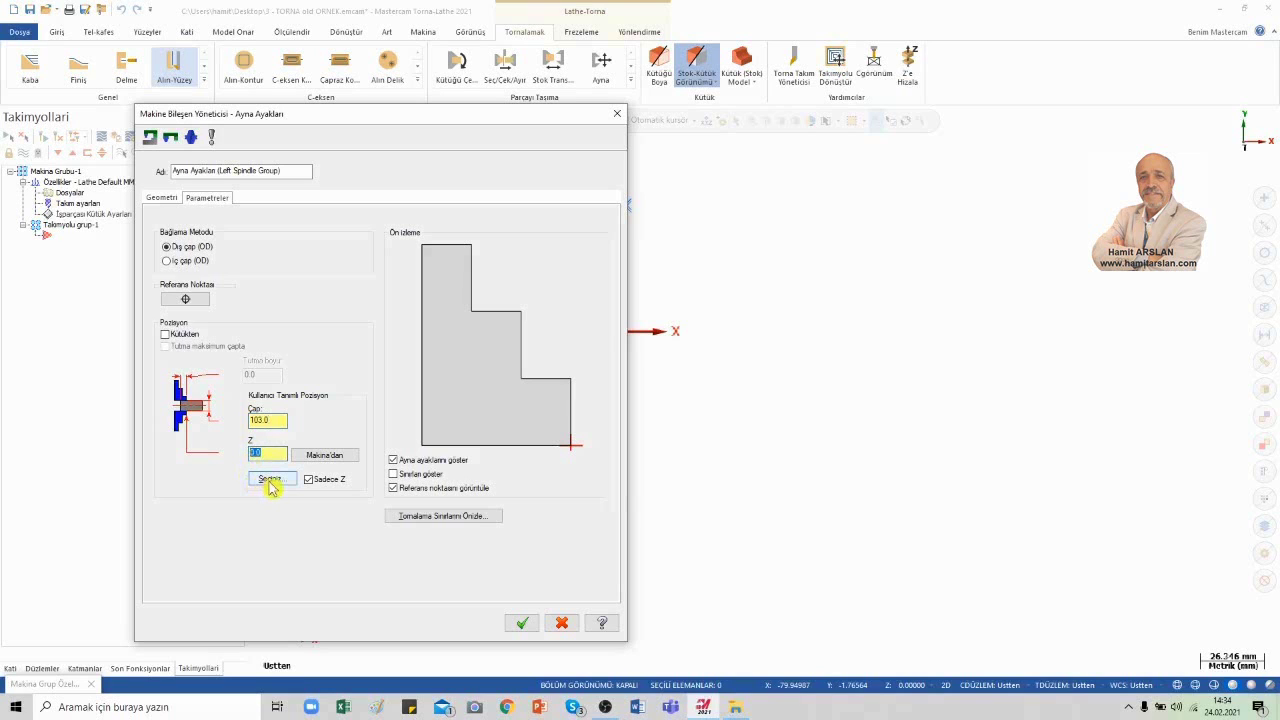
click(268, 479)
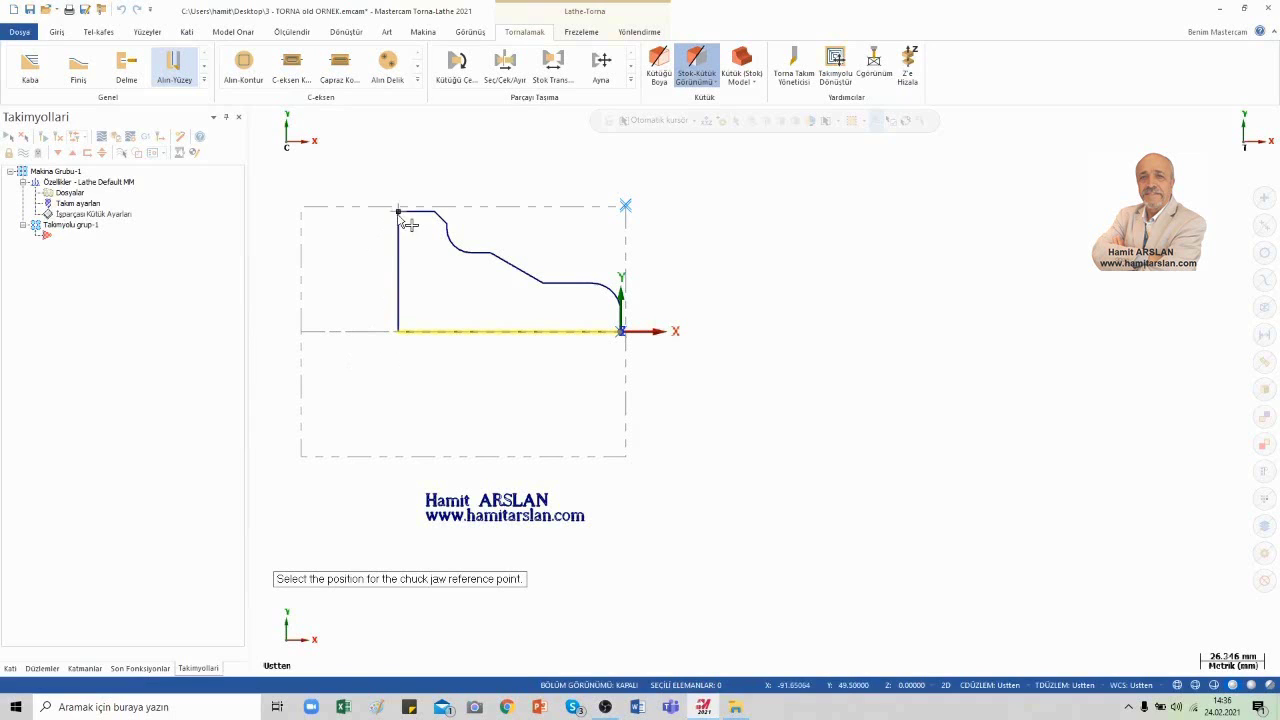
- Position the chuck jaws from the part's left end, with the Z position changed to -97.0
click(400, 214)
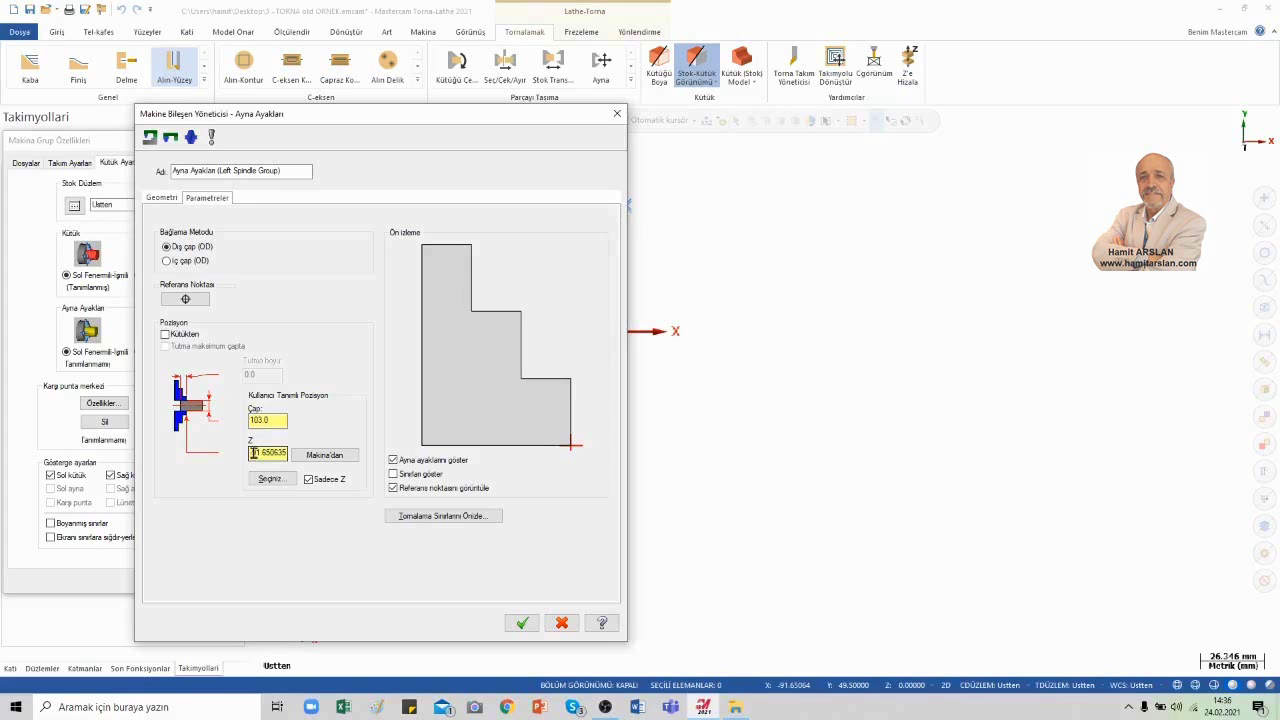
drag(250, 453, 288, 454)
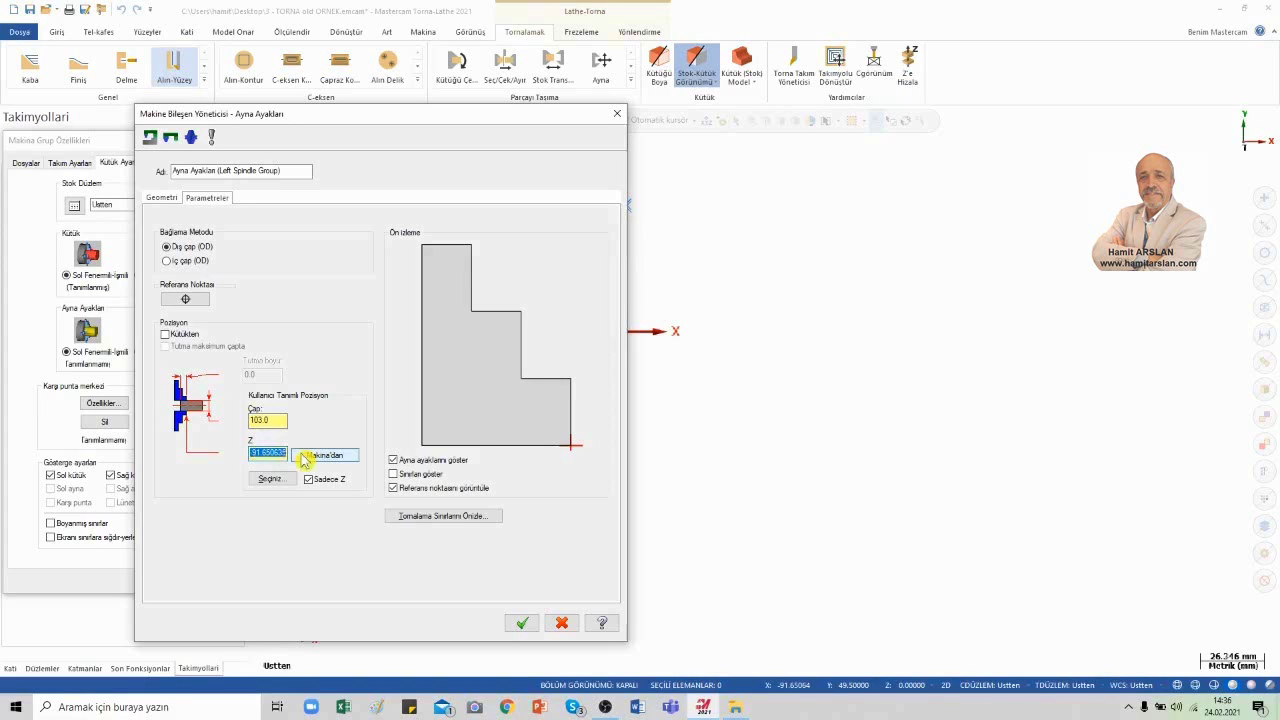
key(BackSpace)
text(-97)
click(279, 421)
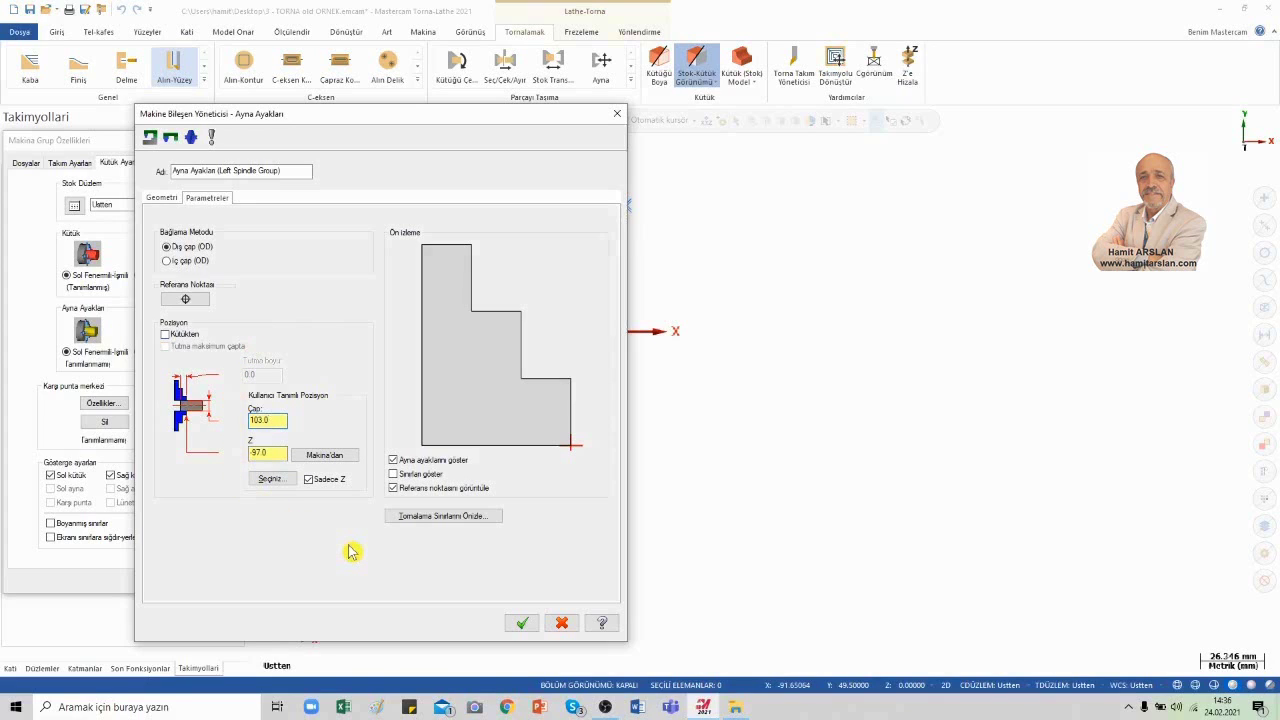
- Preview and accept the chuck jaws, then show stock and chuck as shaded boundaries
click(444, 517)
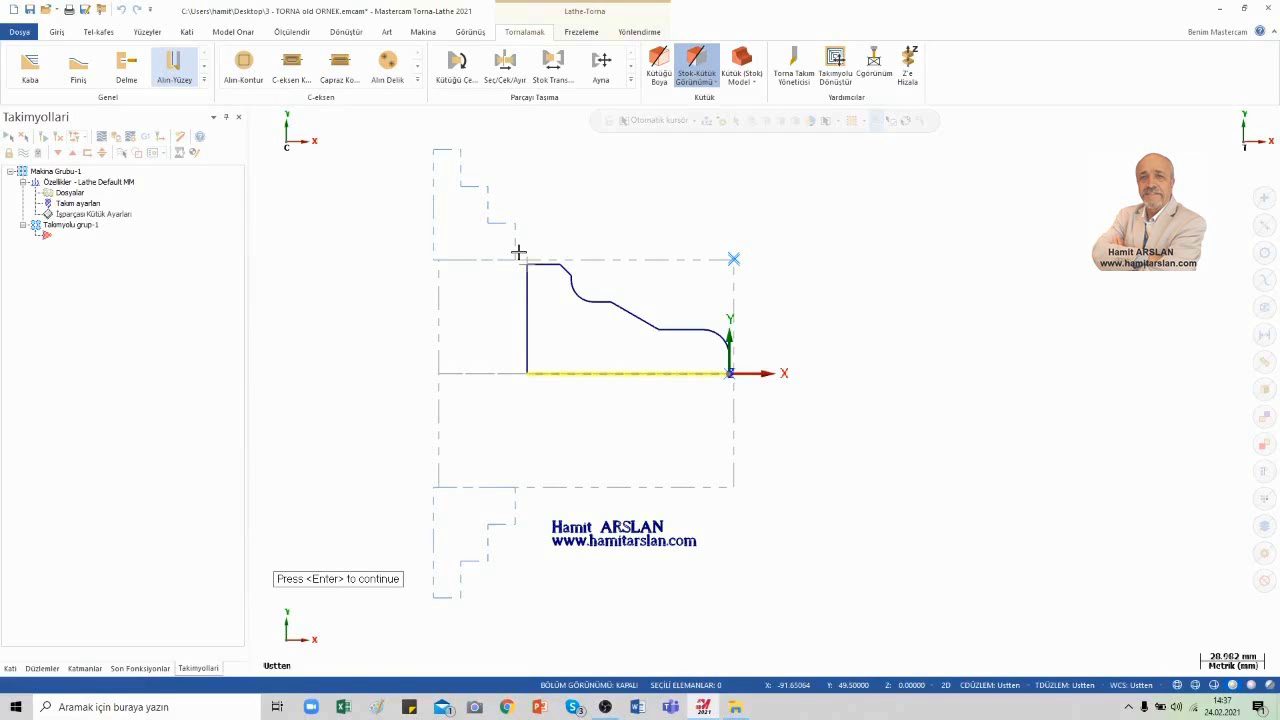
key(Return)
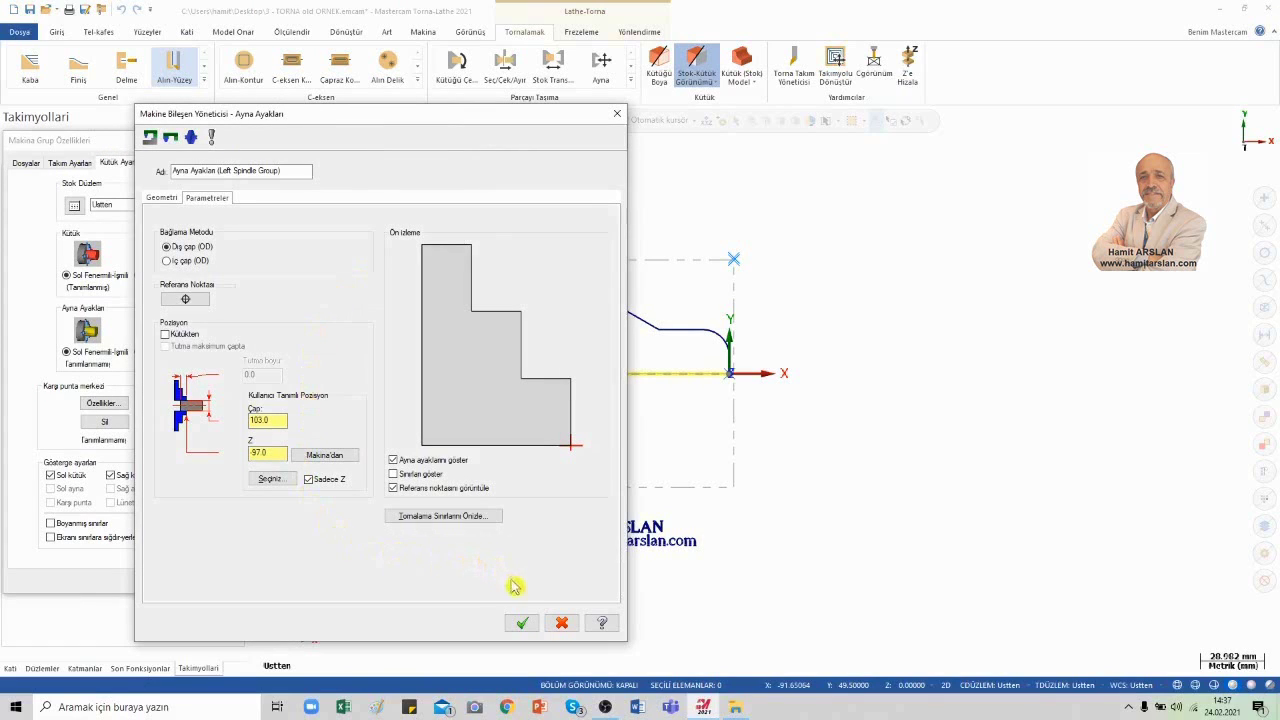
click(522, 622)
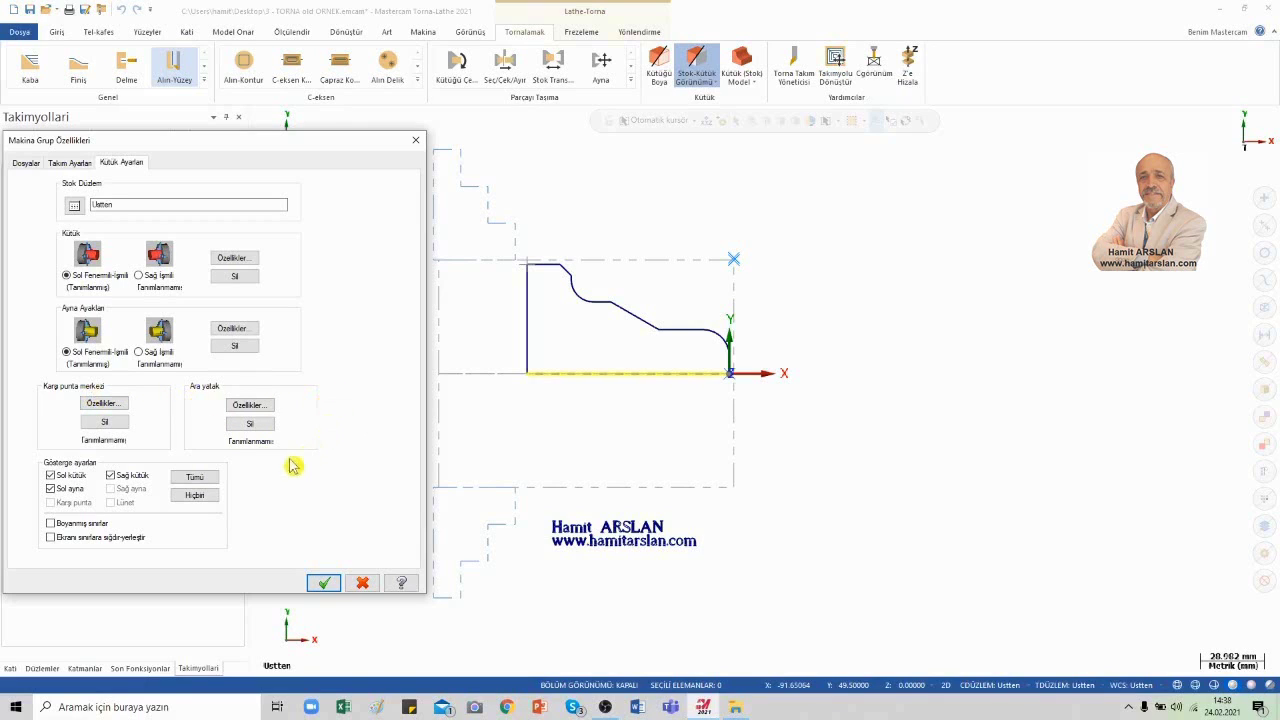
click(50, 524)
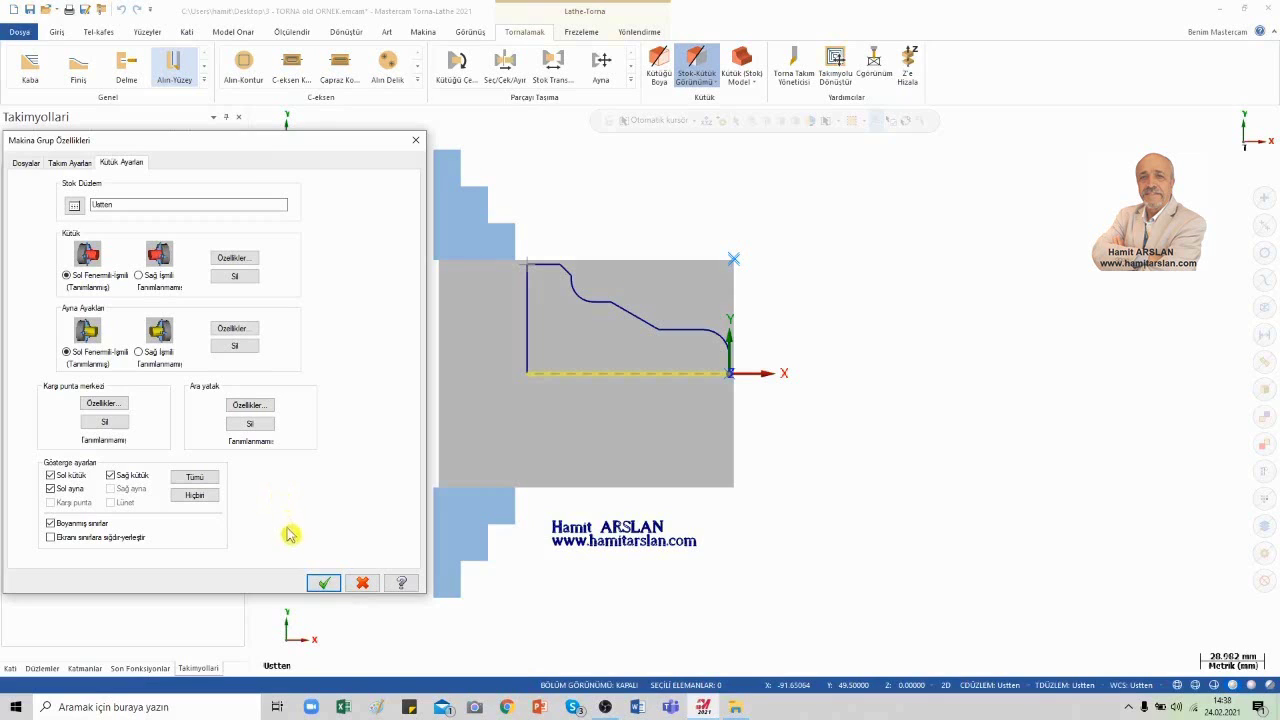
click(322, 584)
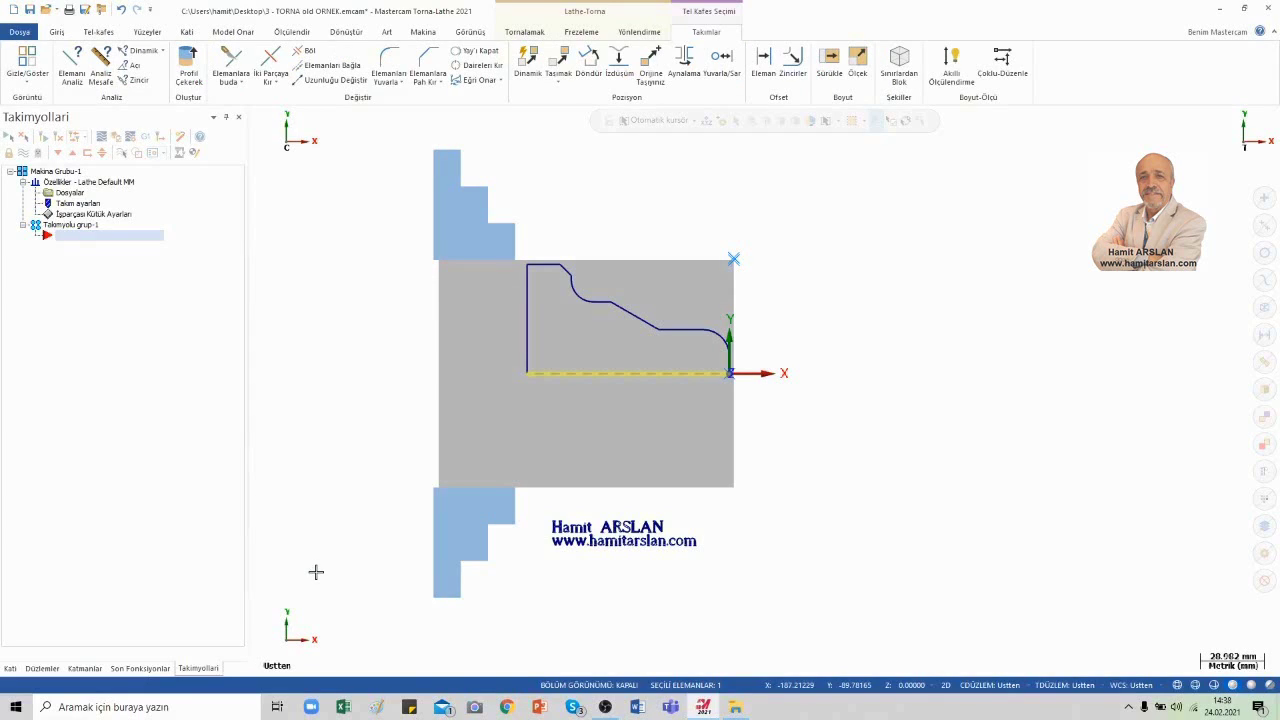
- Start a facing toolpath with feed rate 0.25 and a separate 0.1 finish feed
click(521, 33)
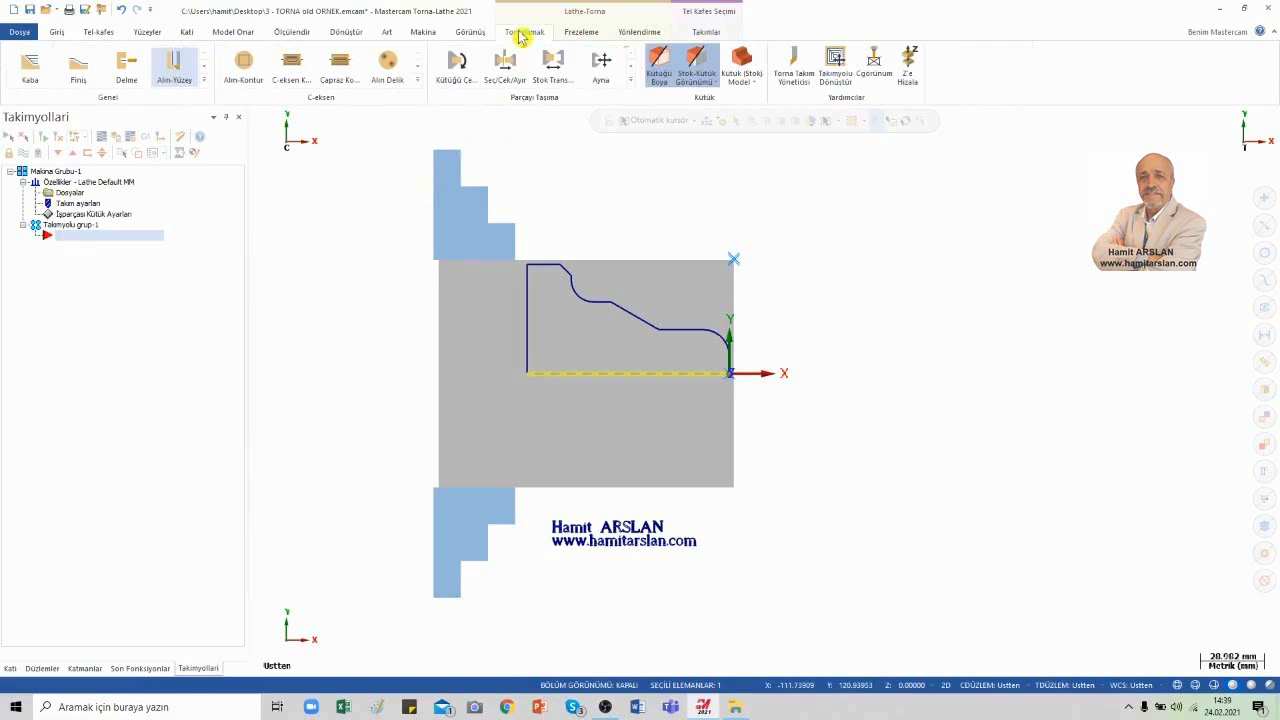
click(174, 65)
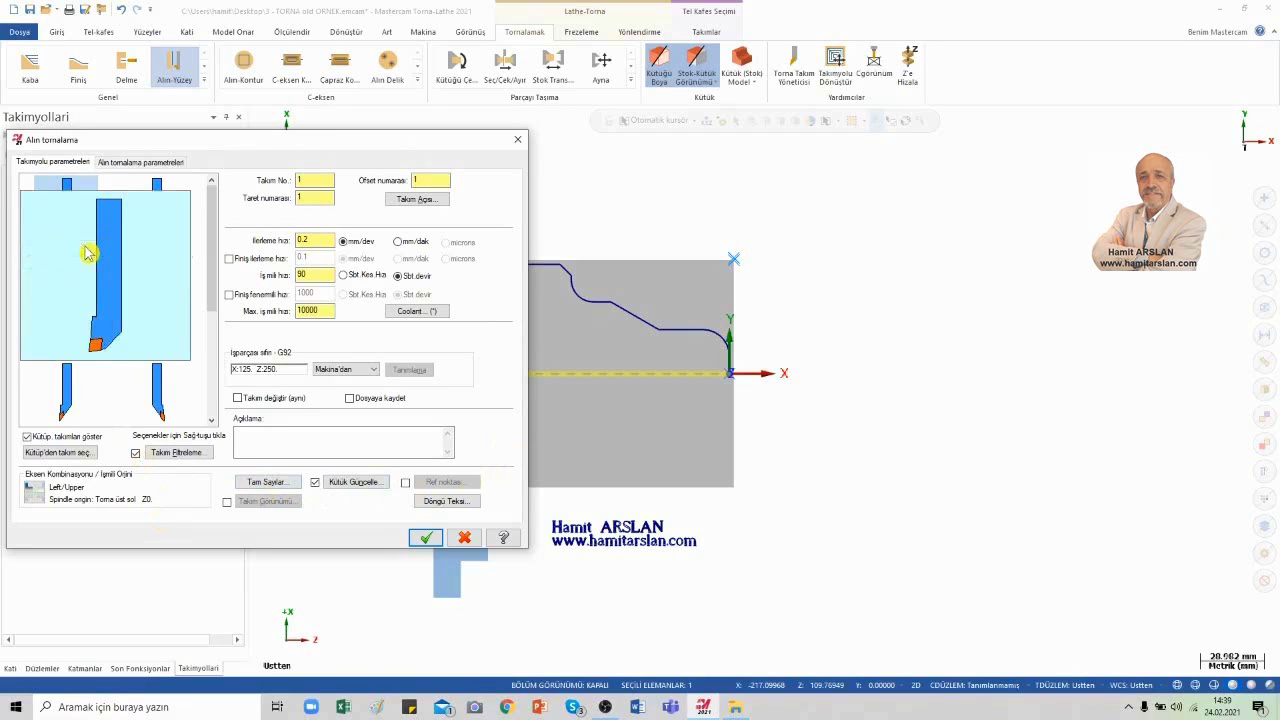
click(433, 179)
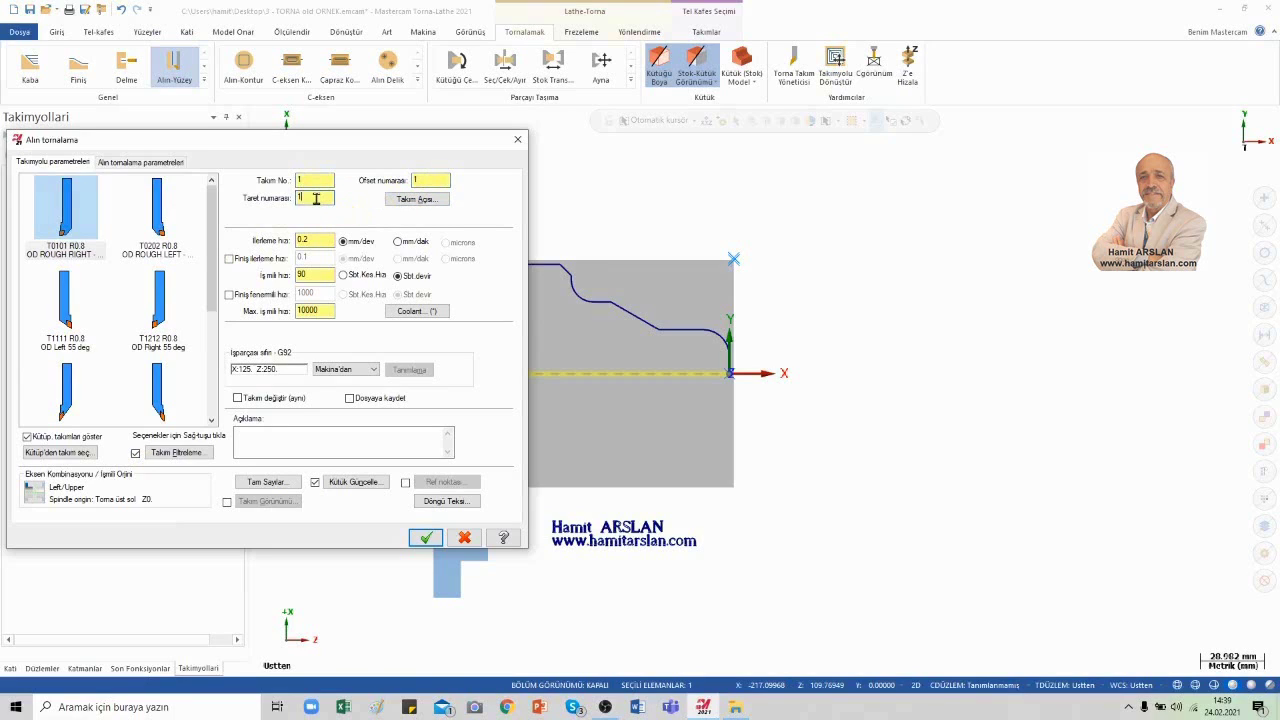
click(319, 238)
text(5)
click(229, 259)
click(313, 259)
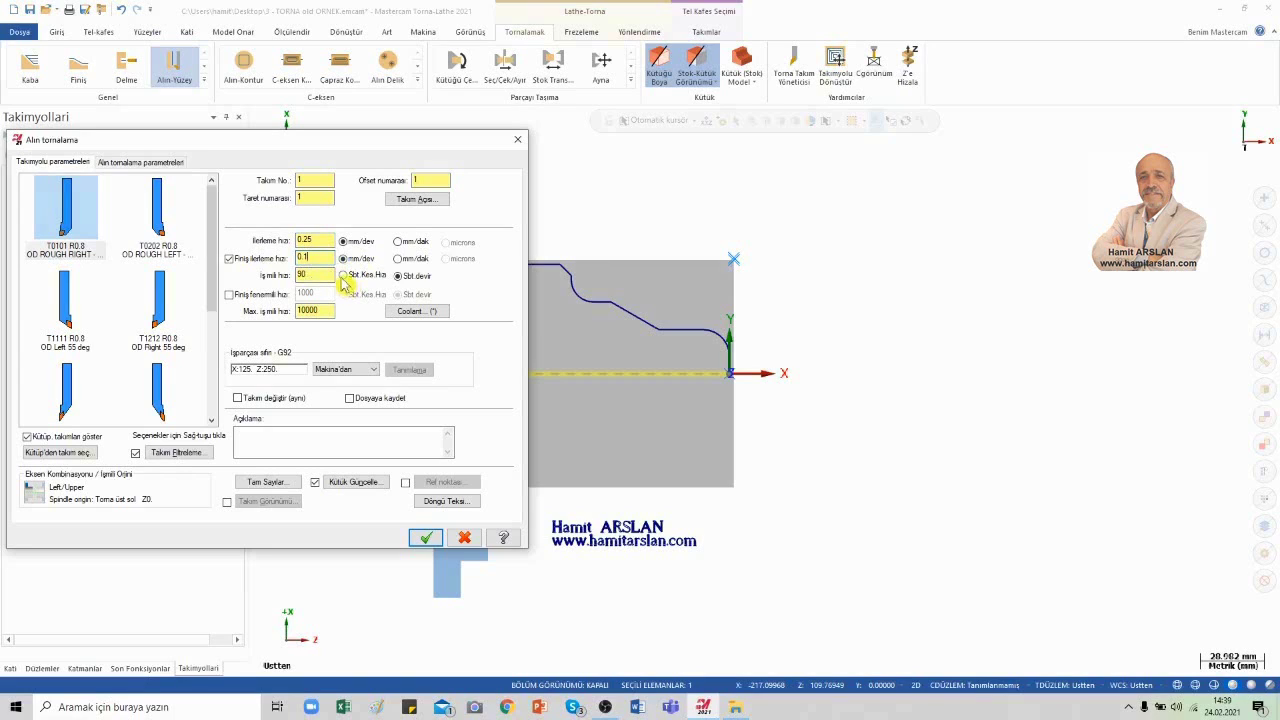
- Set surface speed 225, maximum spindle speed 4500 and the comment 'ALIN TORNALAMA'
double_click(308, 275)
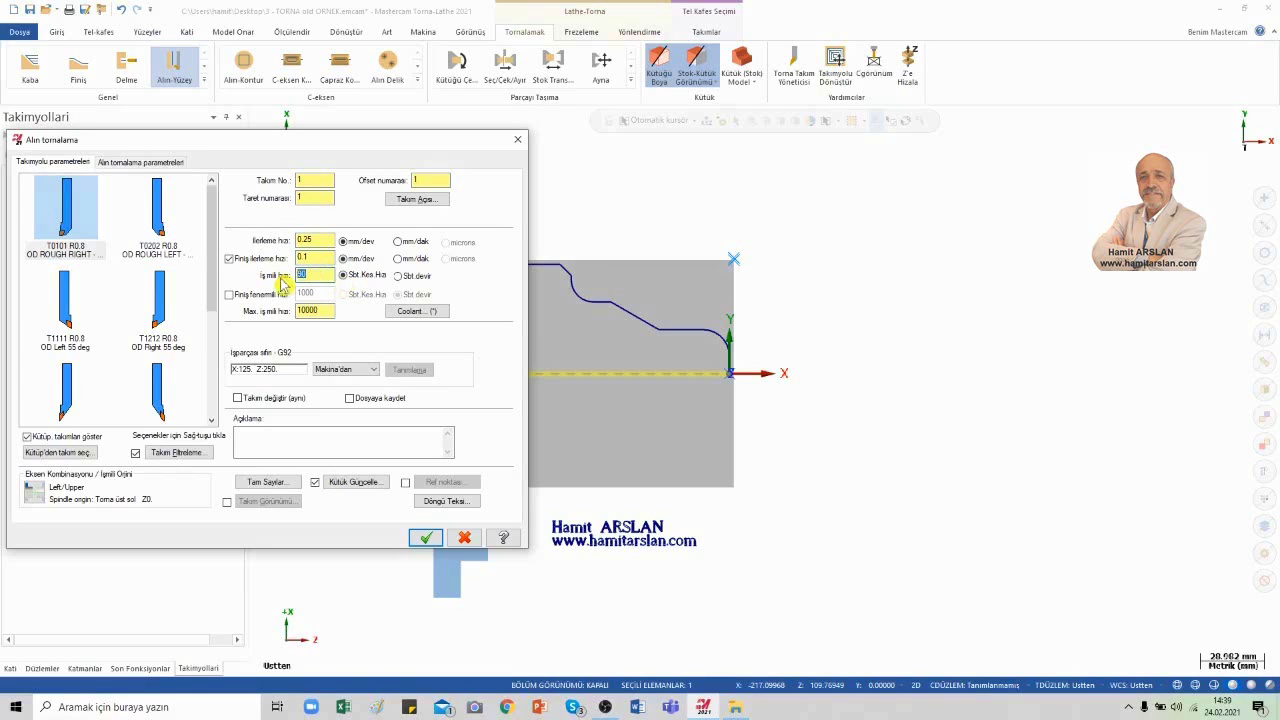
text(22)
double_click(318, 310)
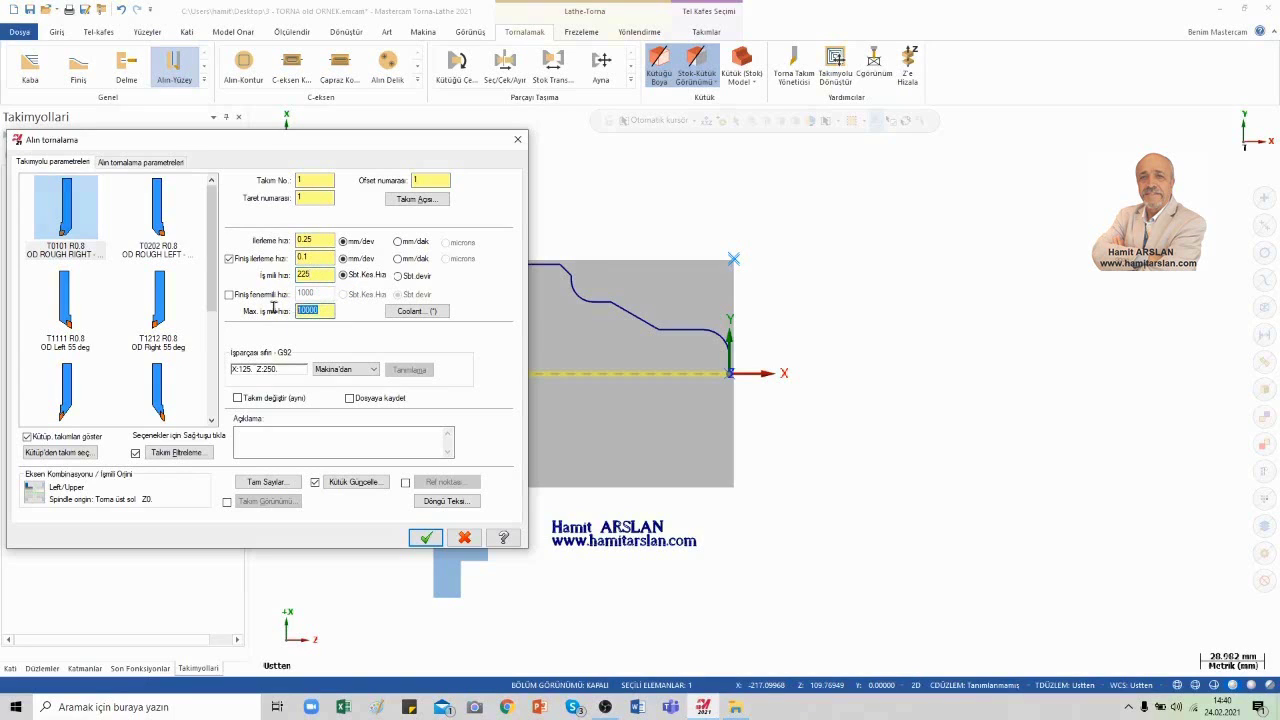
text(4500)
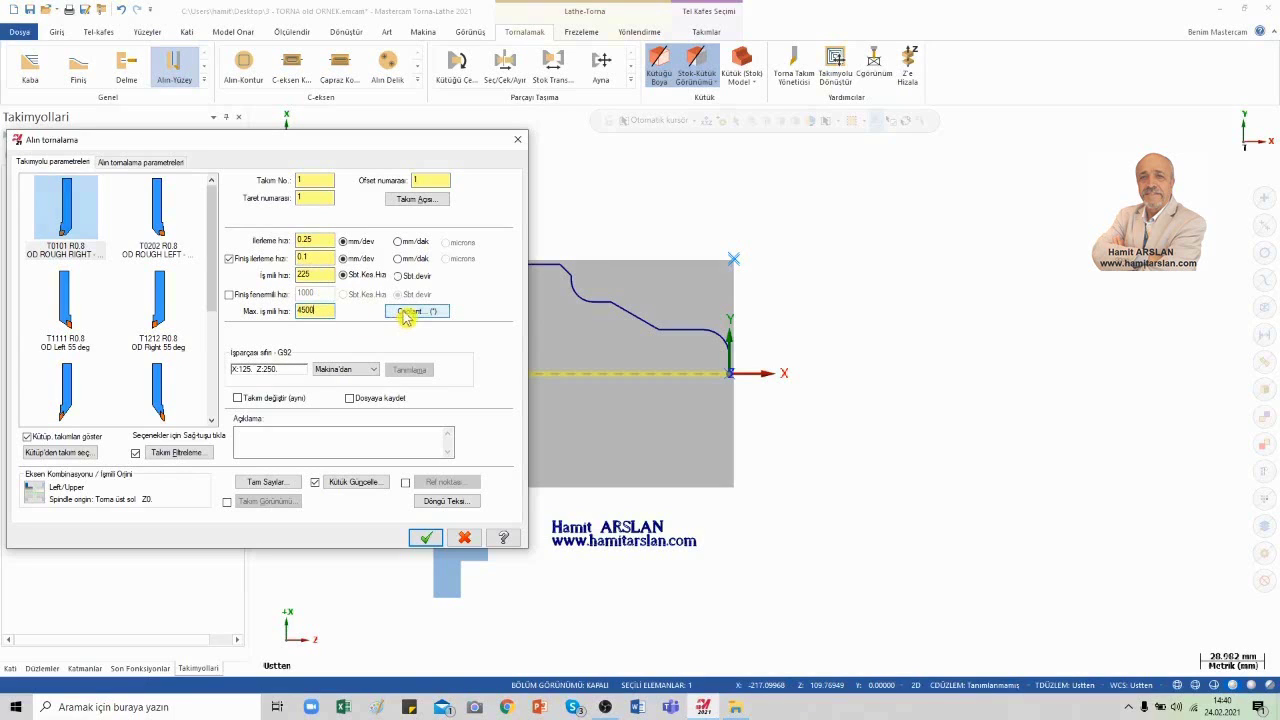
click(331, 433)
text(ALIN TORNALAMA)
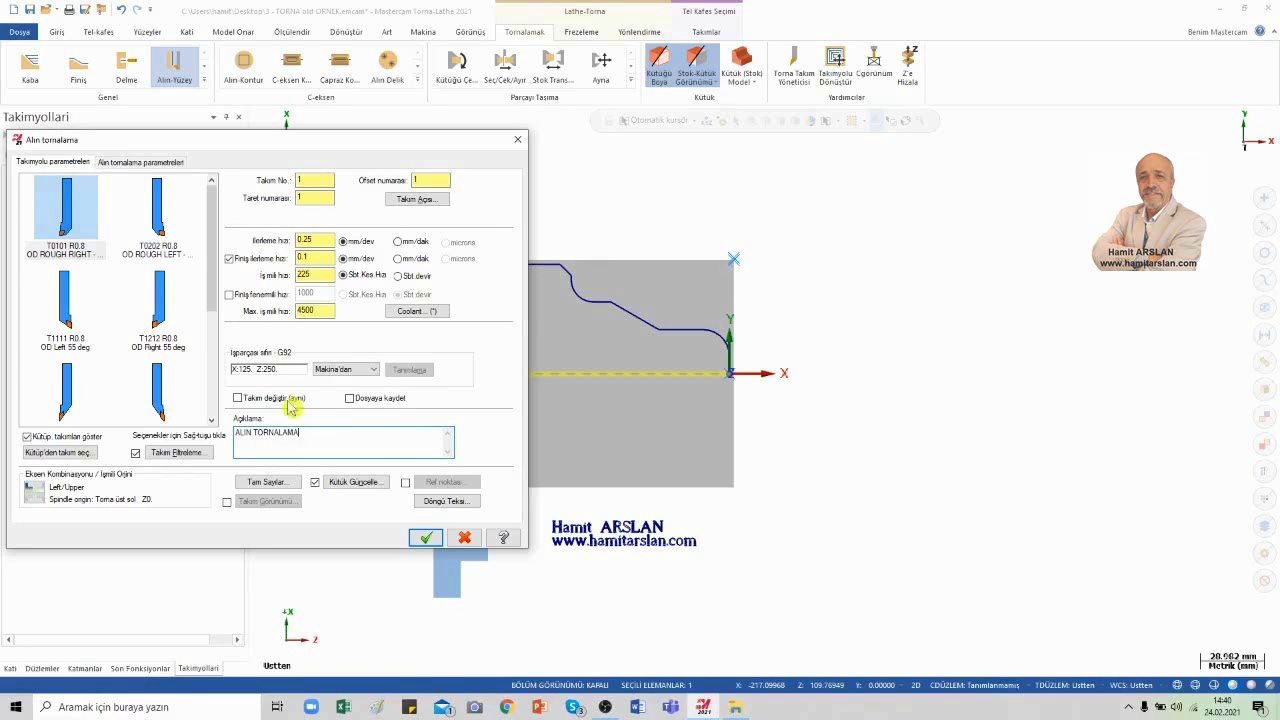
click(160, 163)
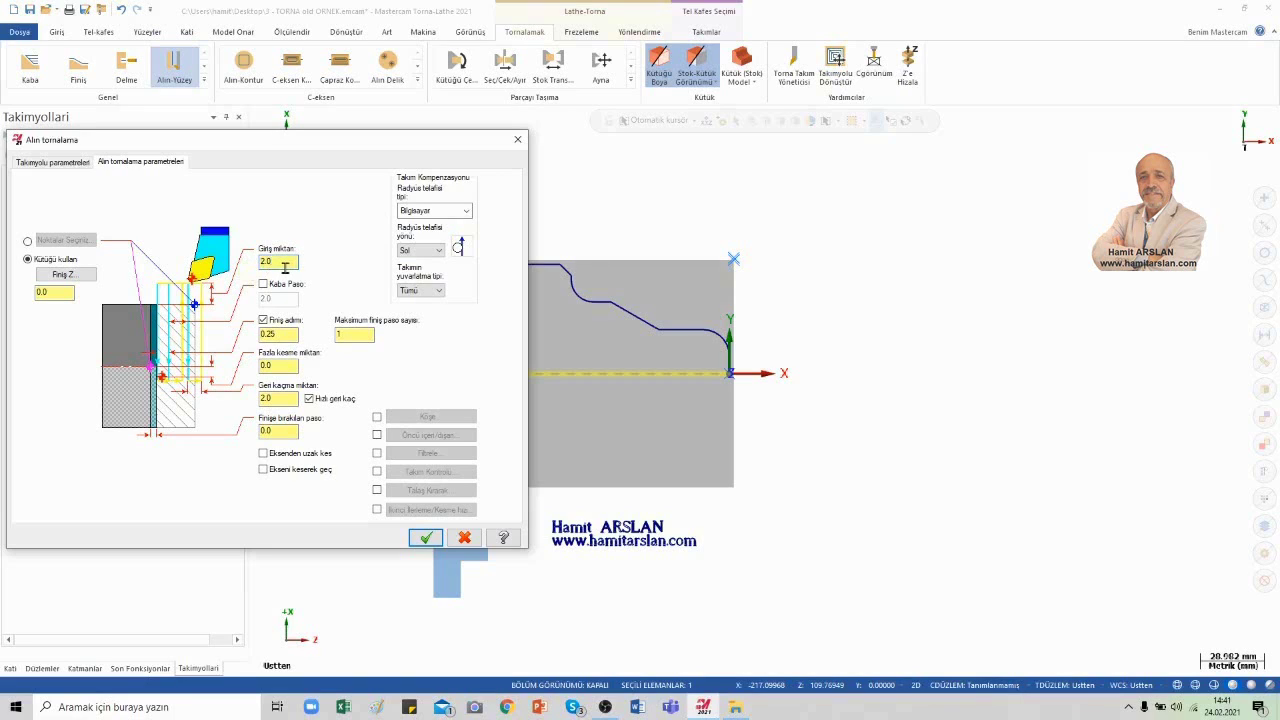
- Enable a 1.0 rough step, keep 0.25 finish step, 1 finish pass and 0.0 overcut, and create the toolpath
click(268, 285)
double_click(281, 298)
text(1)
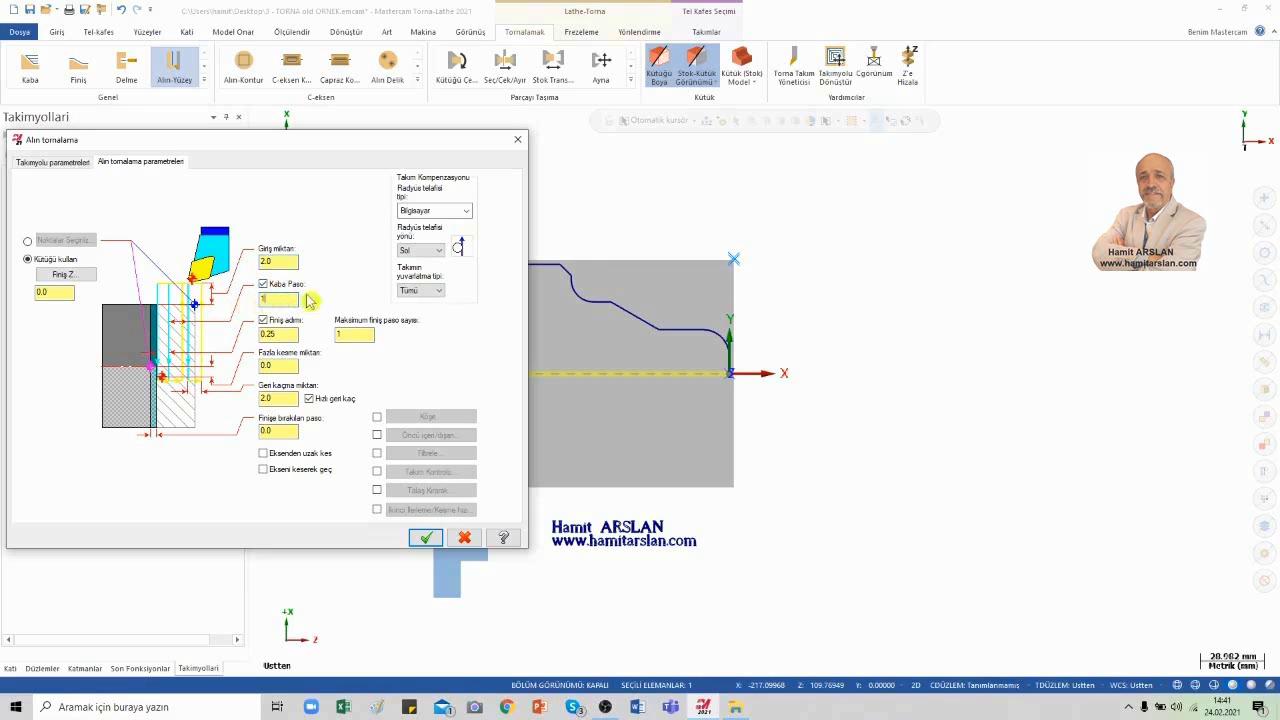
double_click(340, 333)
double_click(287, 333)
double_click(262, 364)
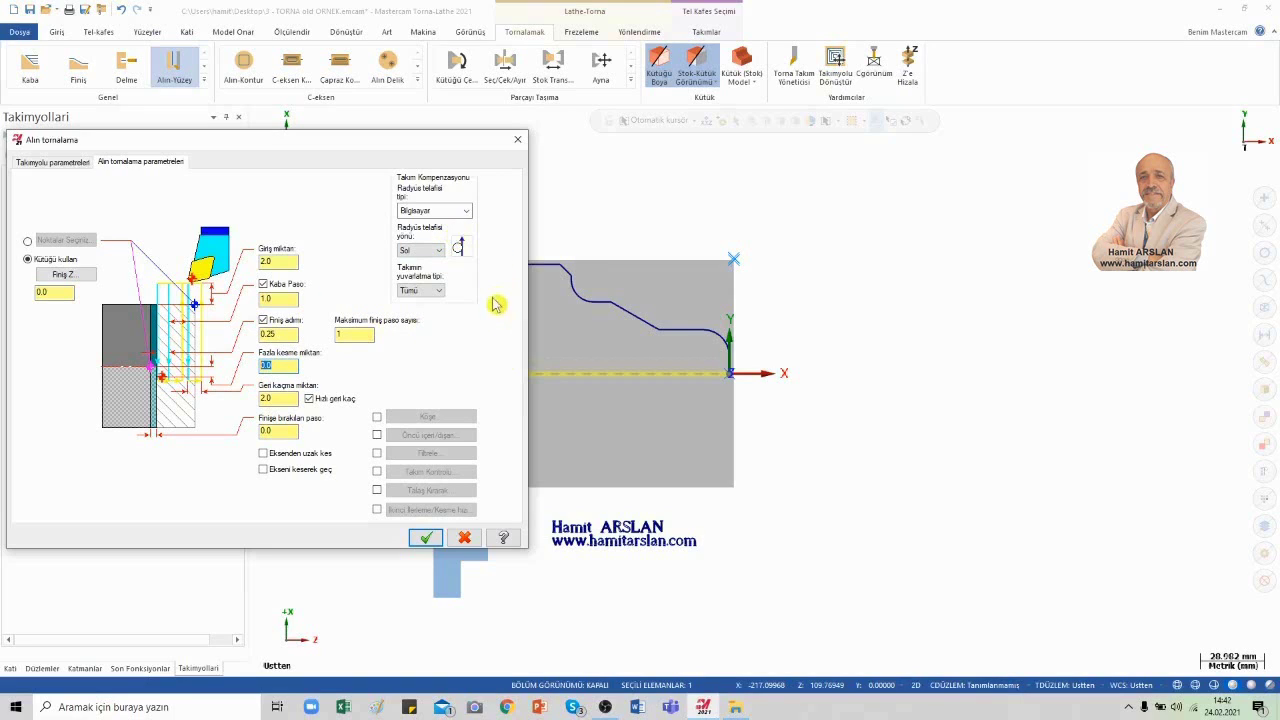
click(422, 540)
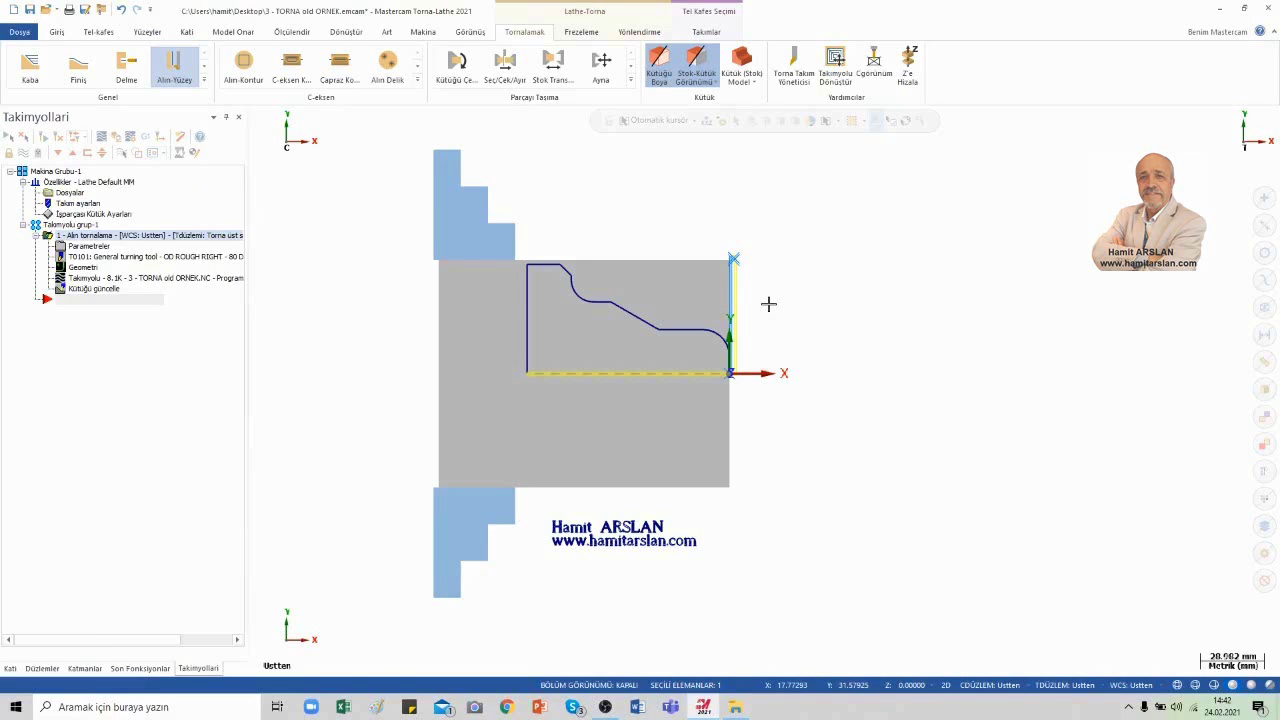
- Play the facing toolpath's backplot across the stock face, then close it
click(103, 136)
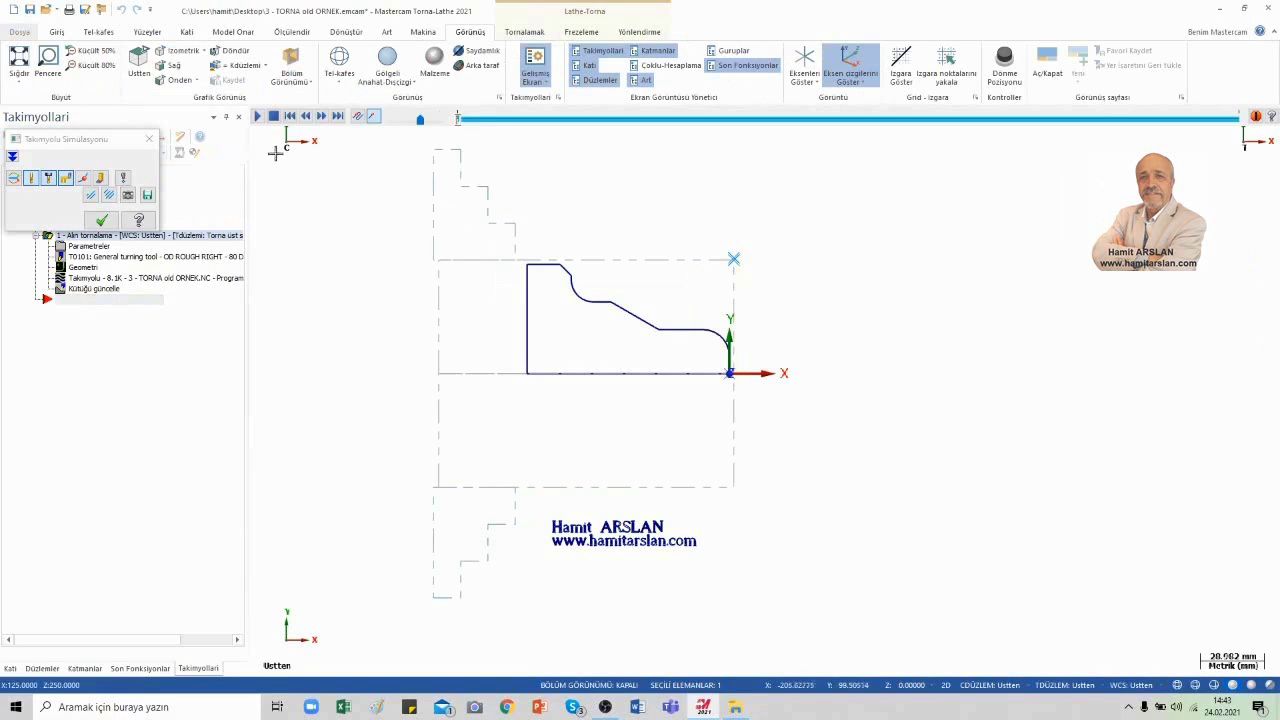
click(257, 116)
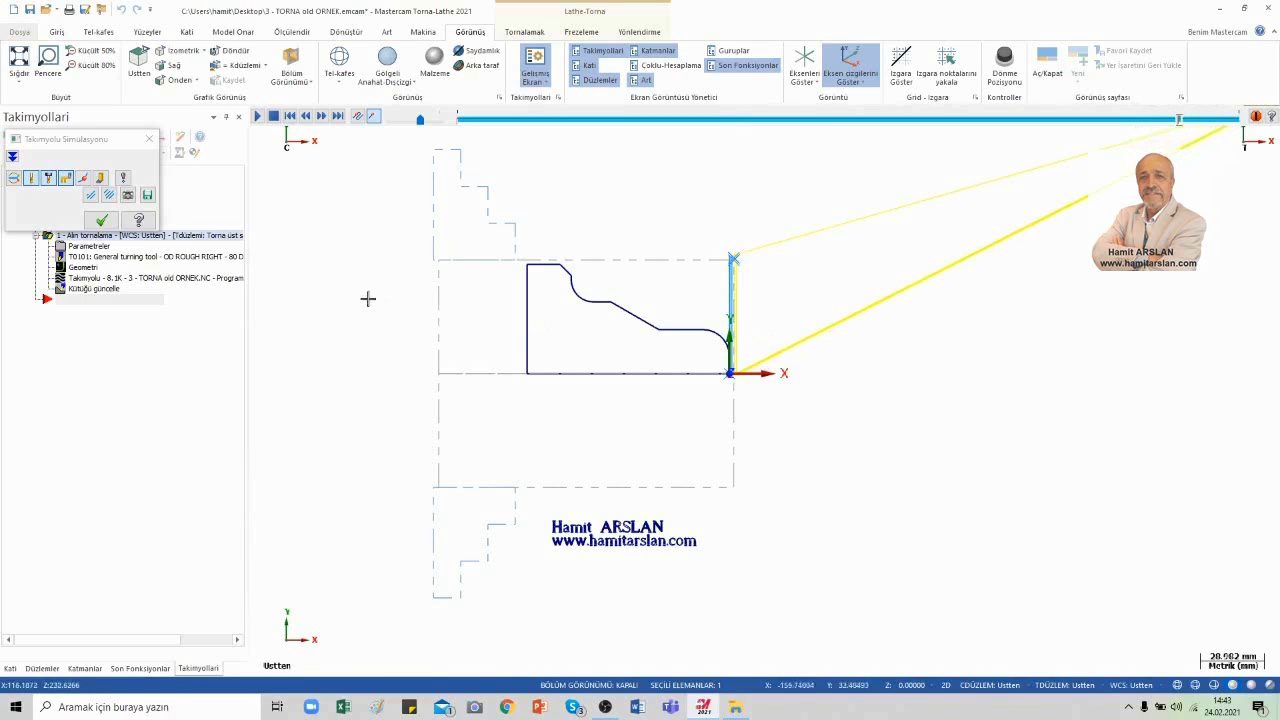
click(103, 220)
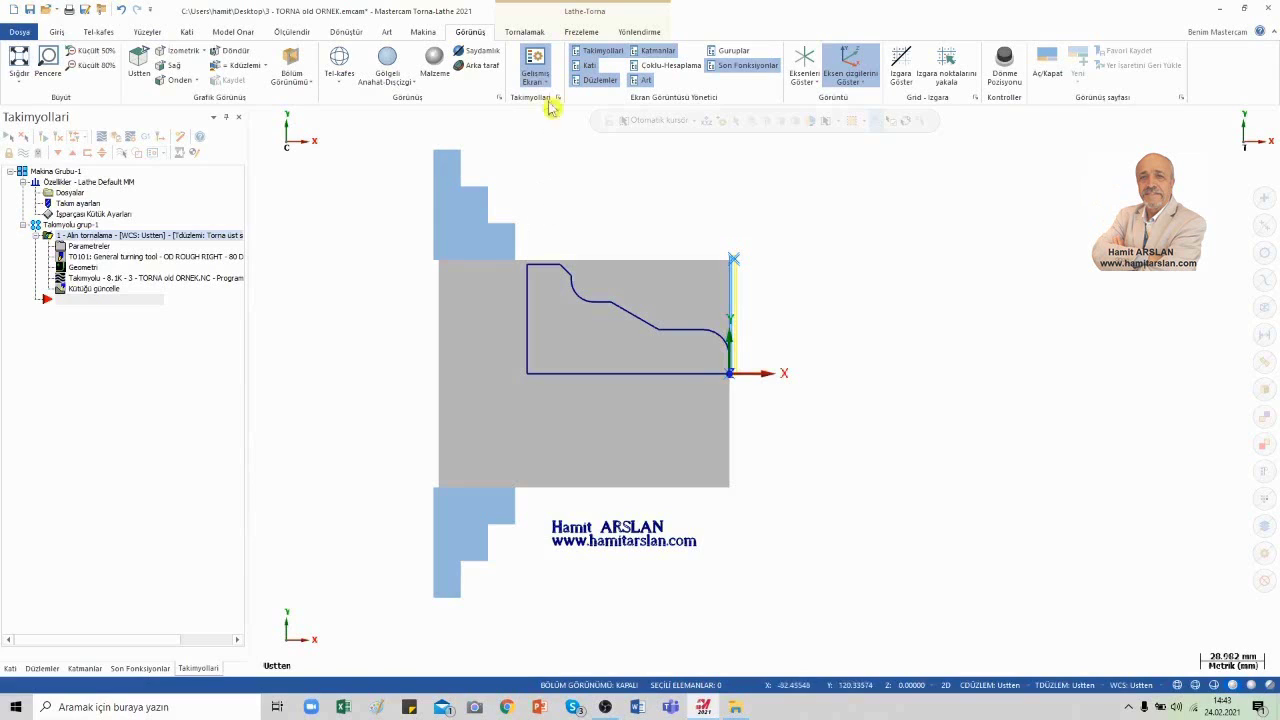
- Start a rough turning toolpath and chain only the part's outer profile
click(533, 34)
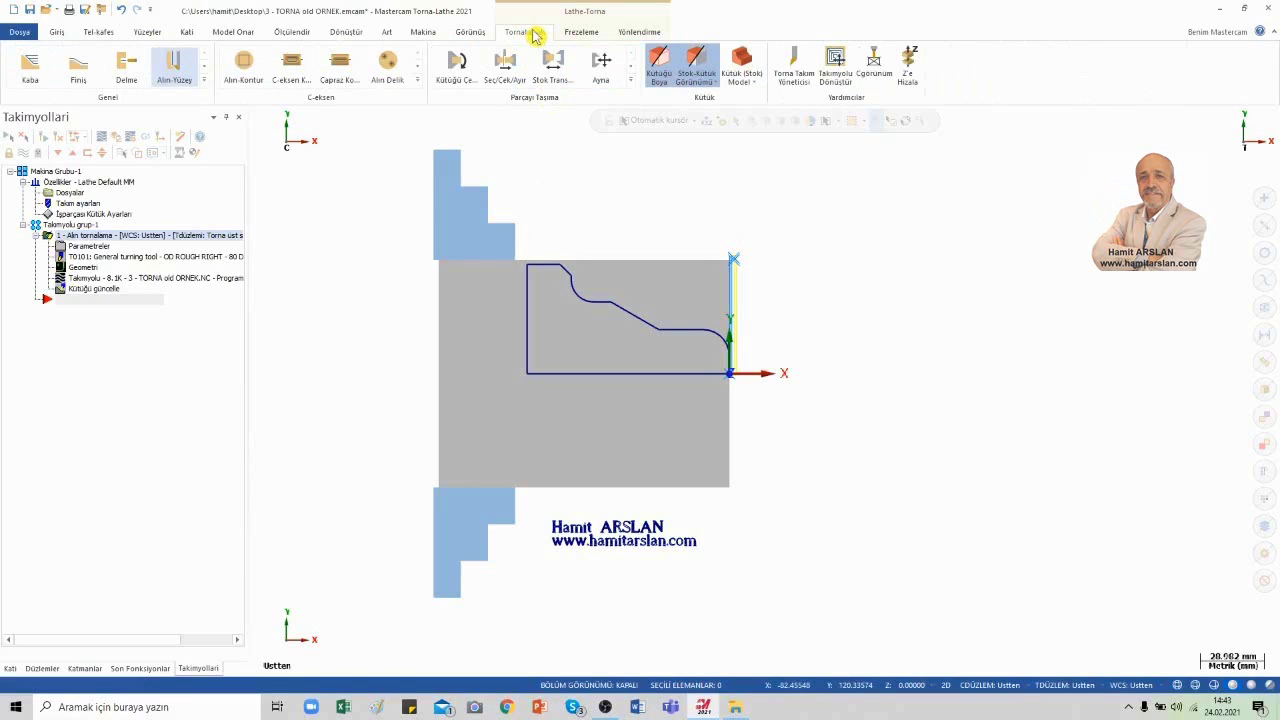
key(Delete)
click(31, 73)
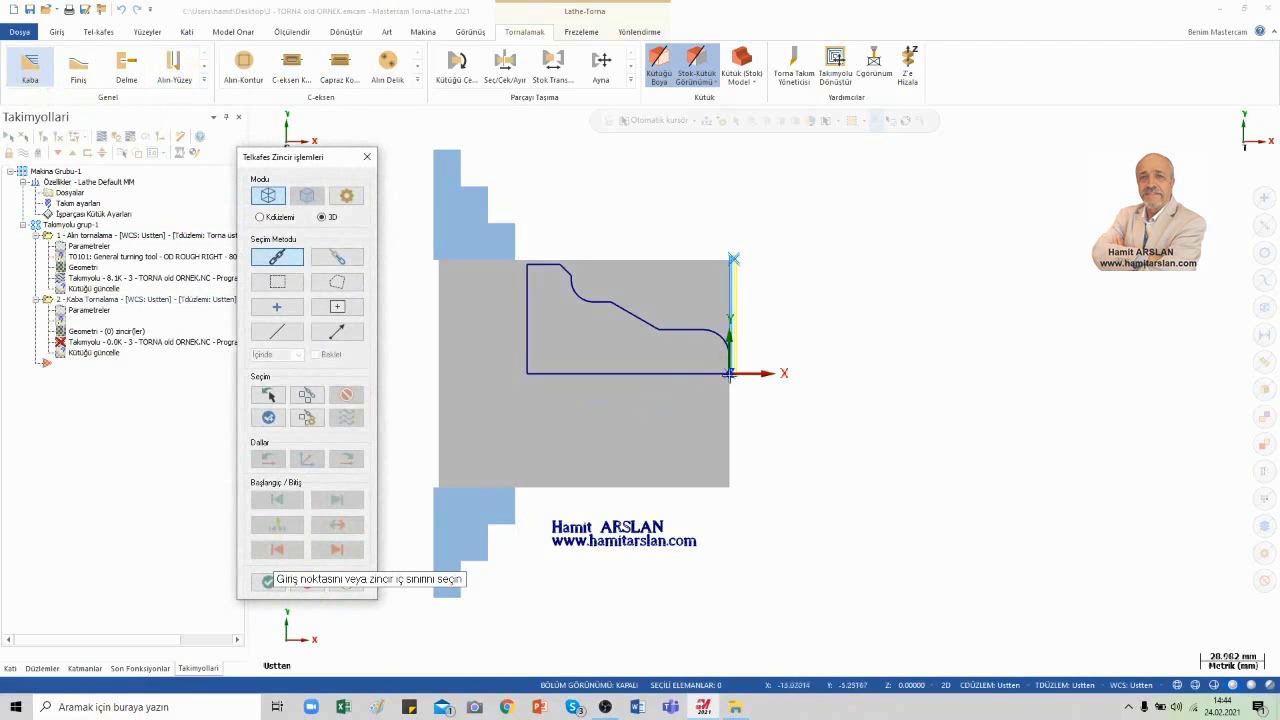
click(734, 342)
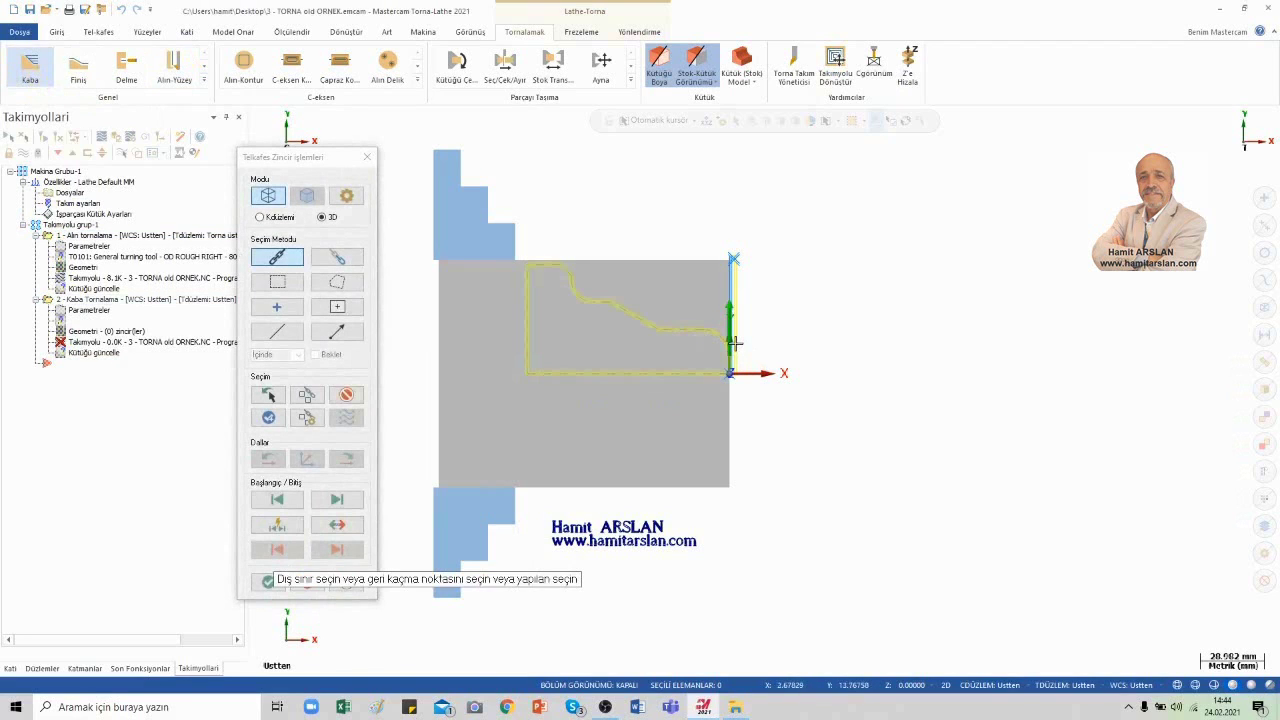
click(545, 261)
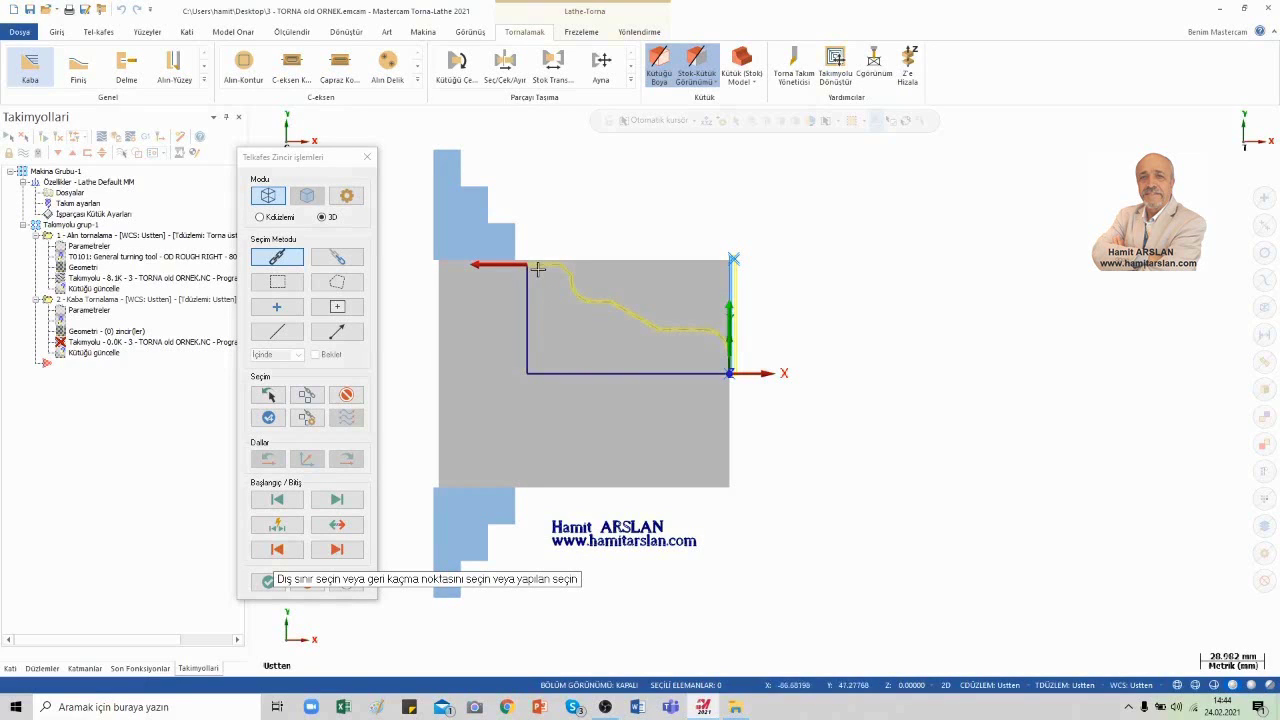
click(268, 583)
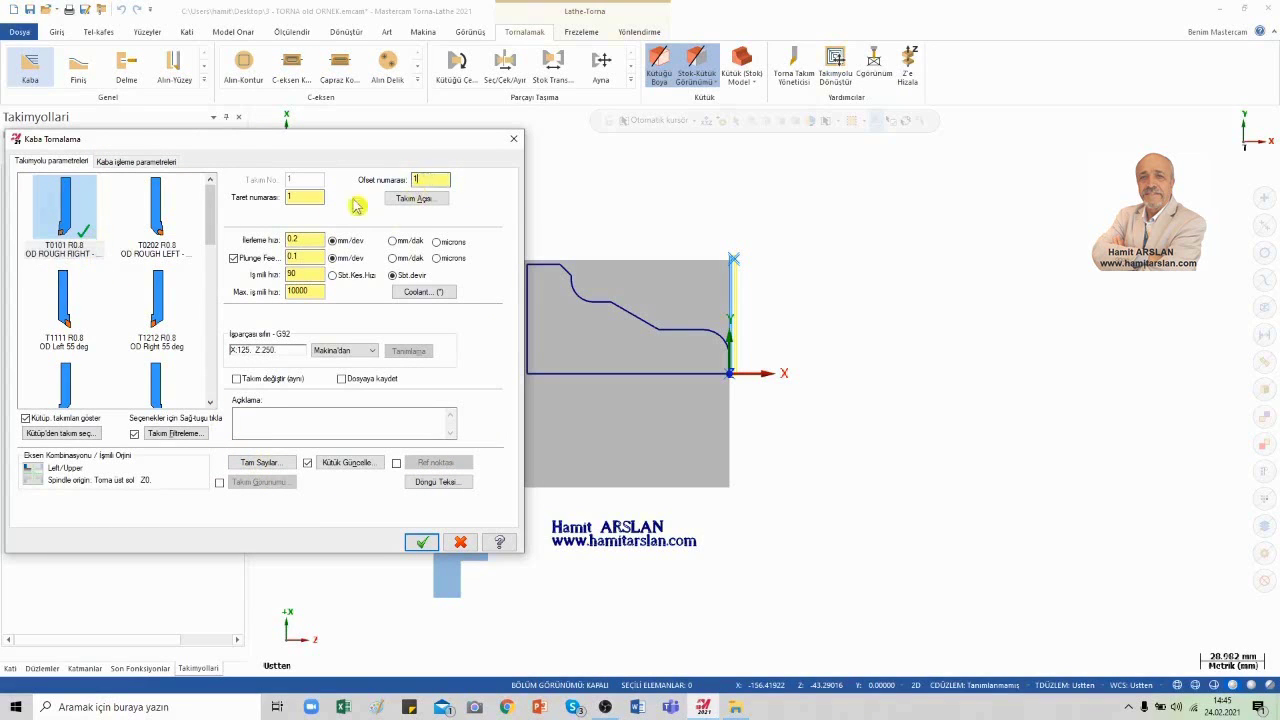
- Give rough turning feed 0.25, plunge 0.1, speed 225, max spindle 4500, comment KABA DIŞÇAP TORNALAMA
click(258, 202)
click(315, 243)
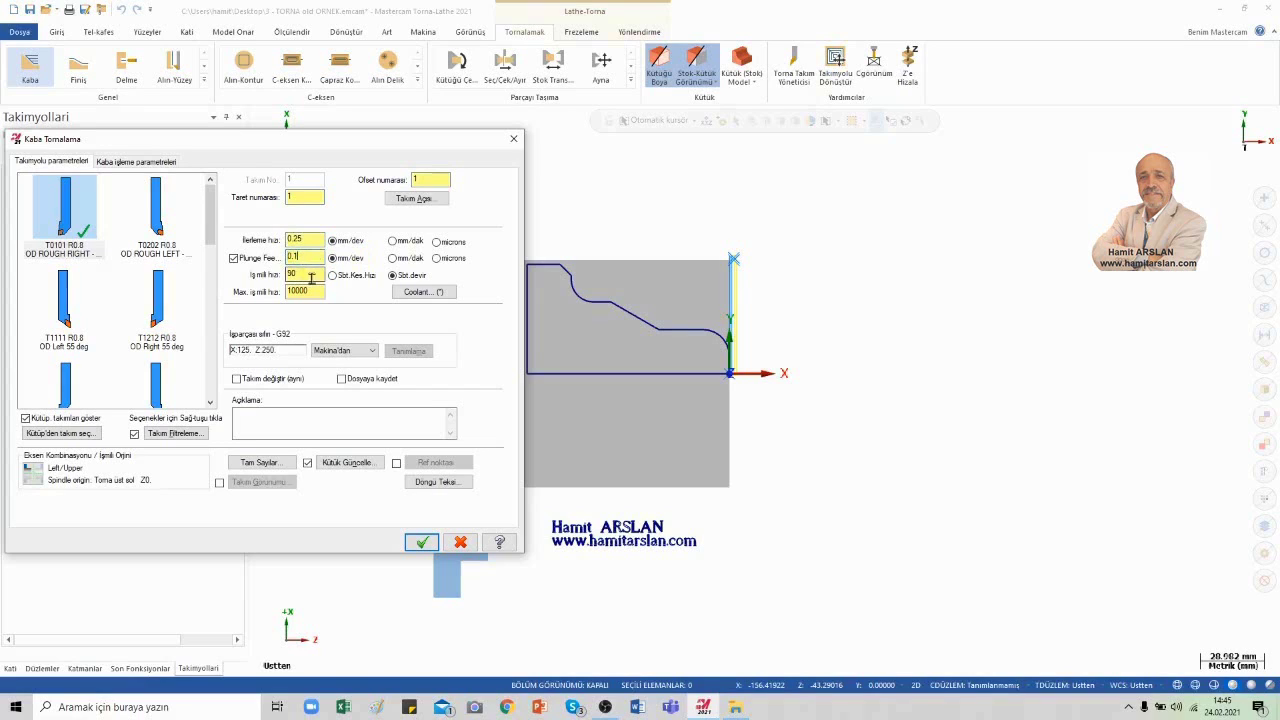
click(310, 276)
drag(318, 275, 263, 284)
text(225)
drag(320, 291, 262, 292)
text(45)
text(00)
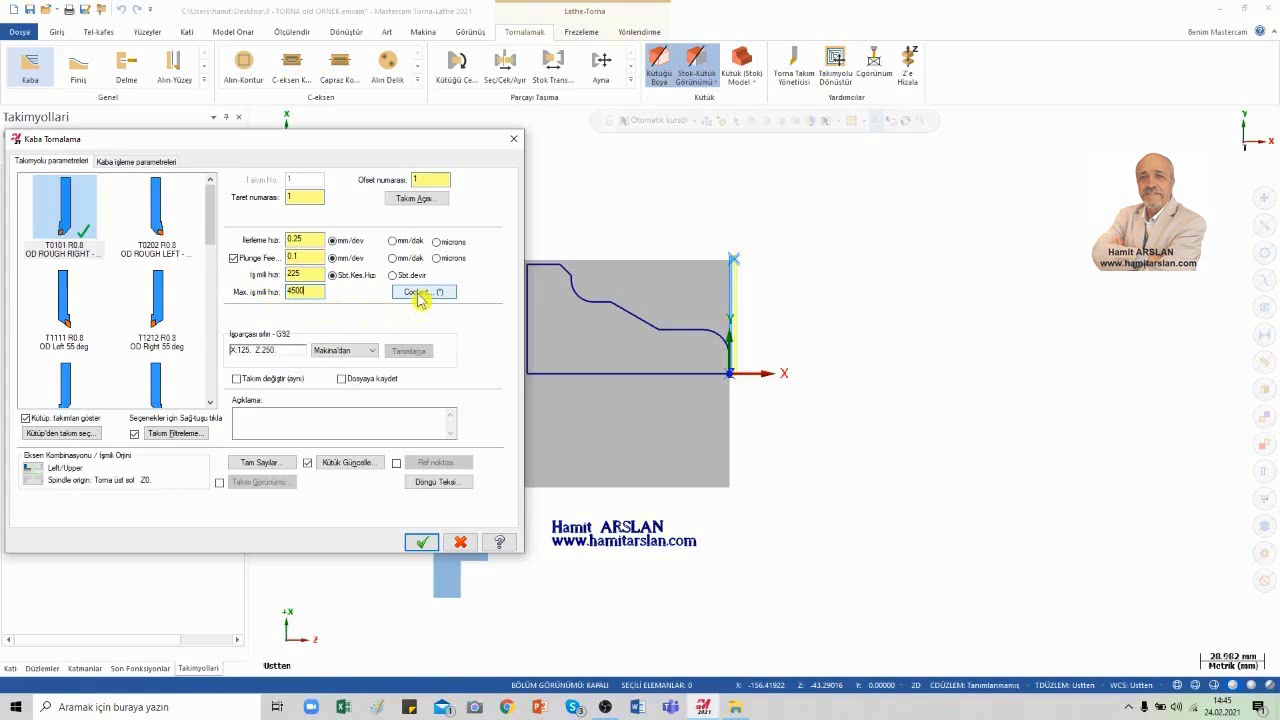
click(399, 423)
text(KABA DIŞÇAP TORNALAMA)
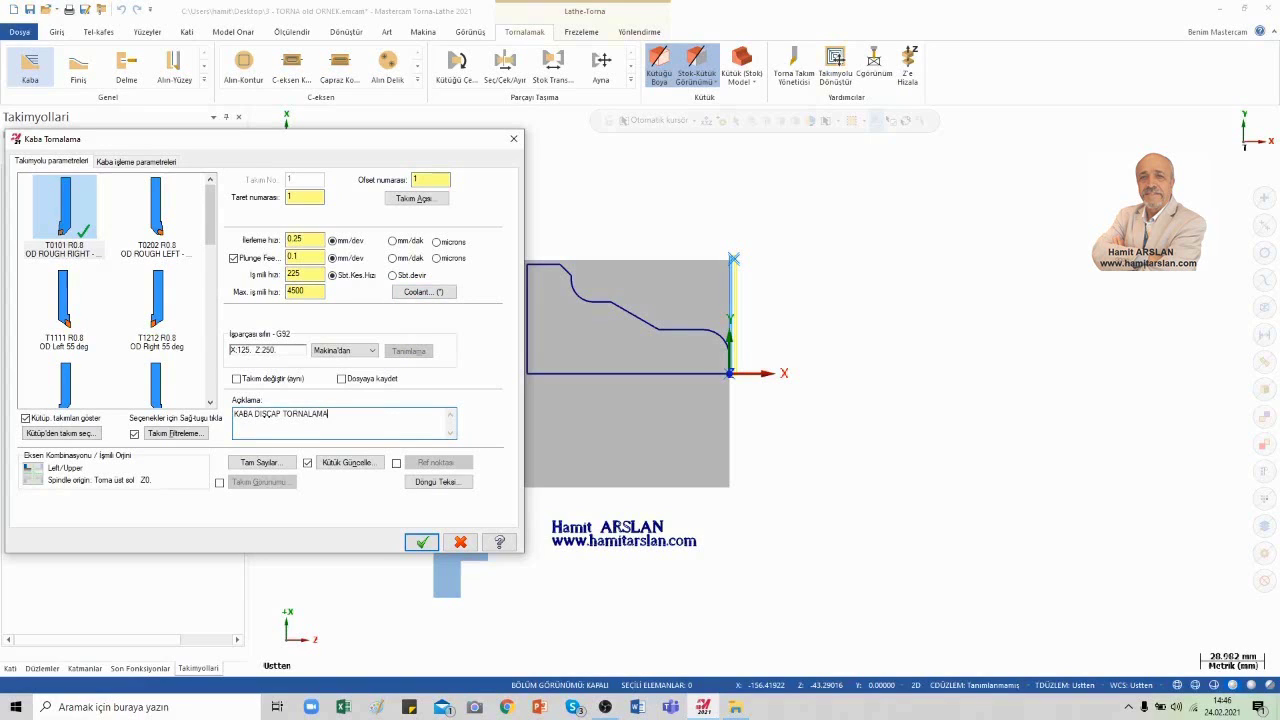
- Rough with equal 2.0 depth passes and 0.25 X finish stock, then generate the toolpath
click(167, 162)
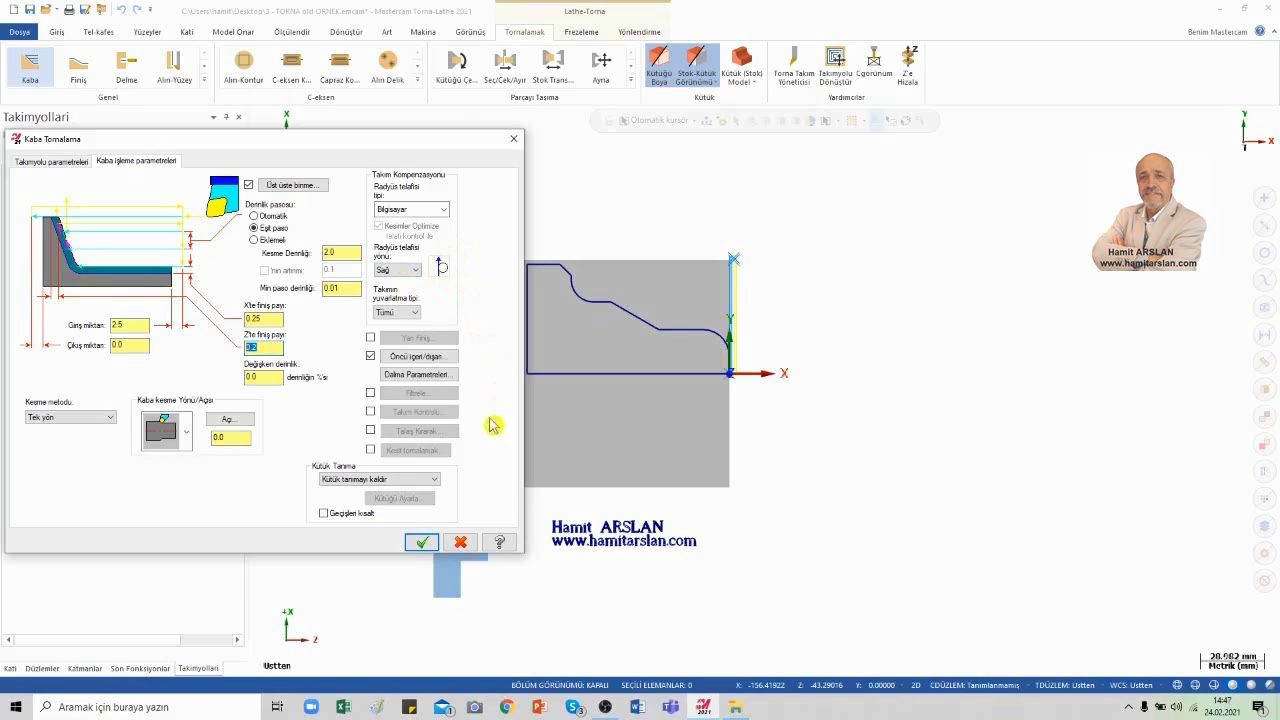
click(418, 543)
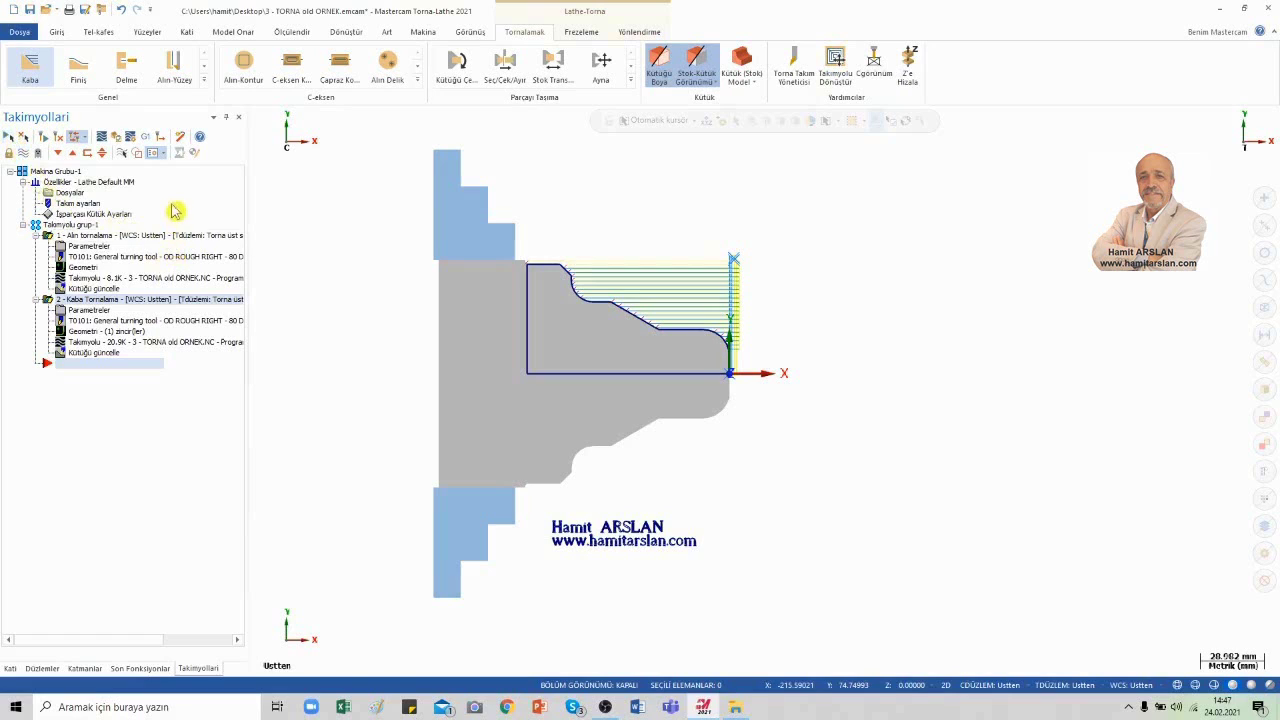
click(101, 135)
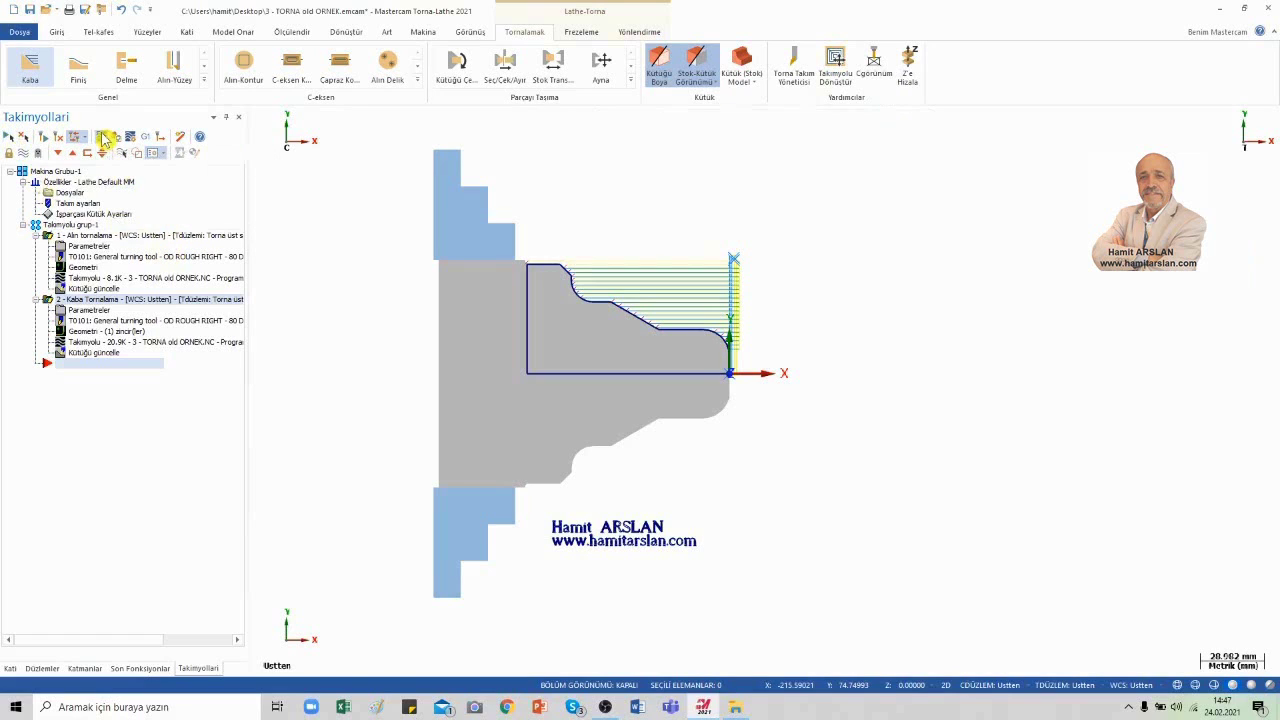
click(258, 117)
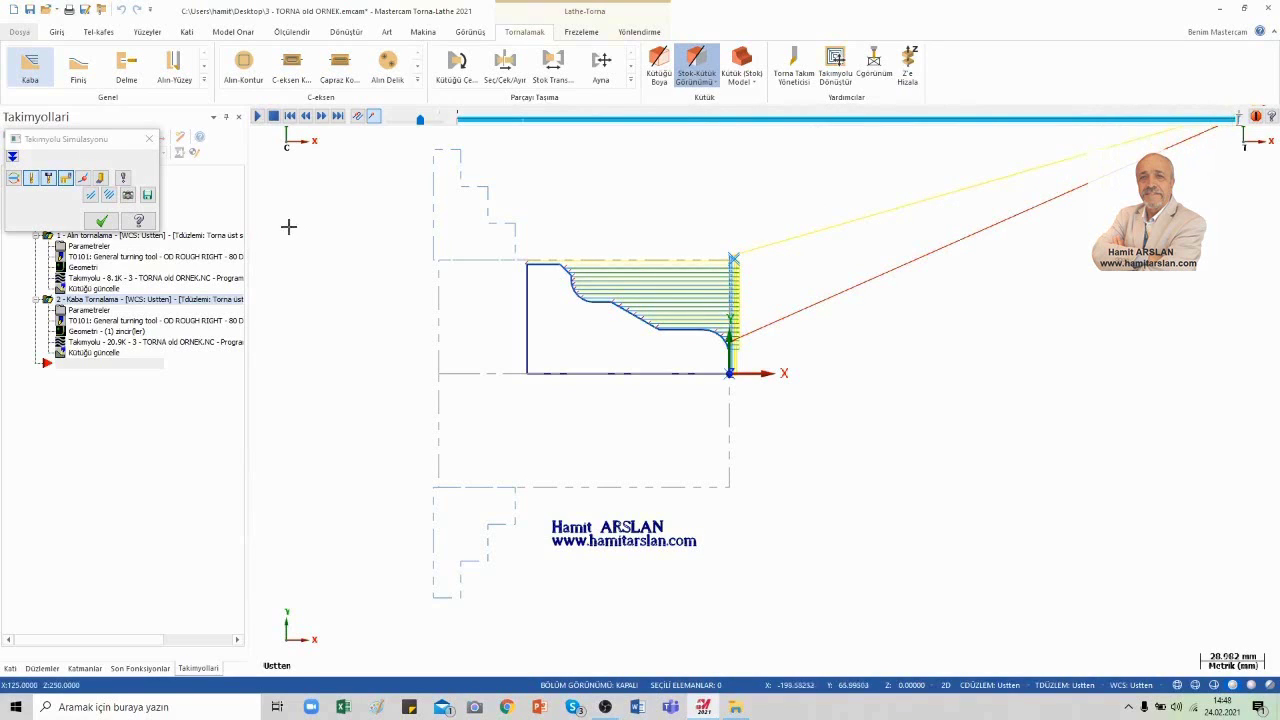
click(104, 223)
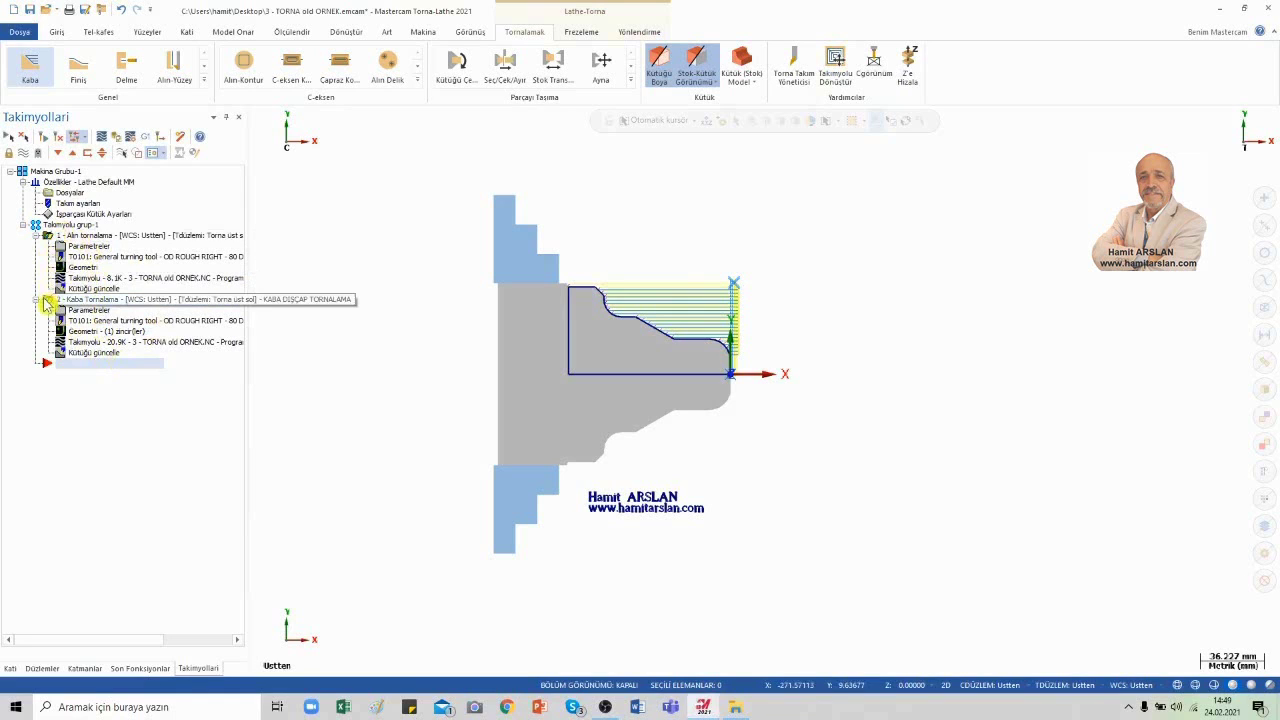
- Play the solid verification of the selected operations in Mastercam Simulator through to the end
click(116, 137)
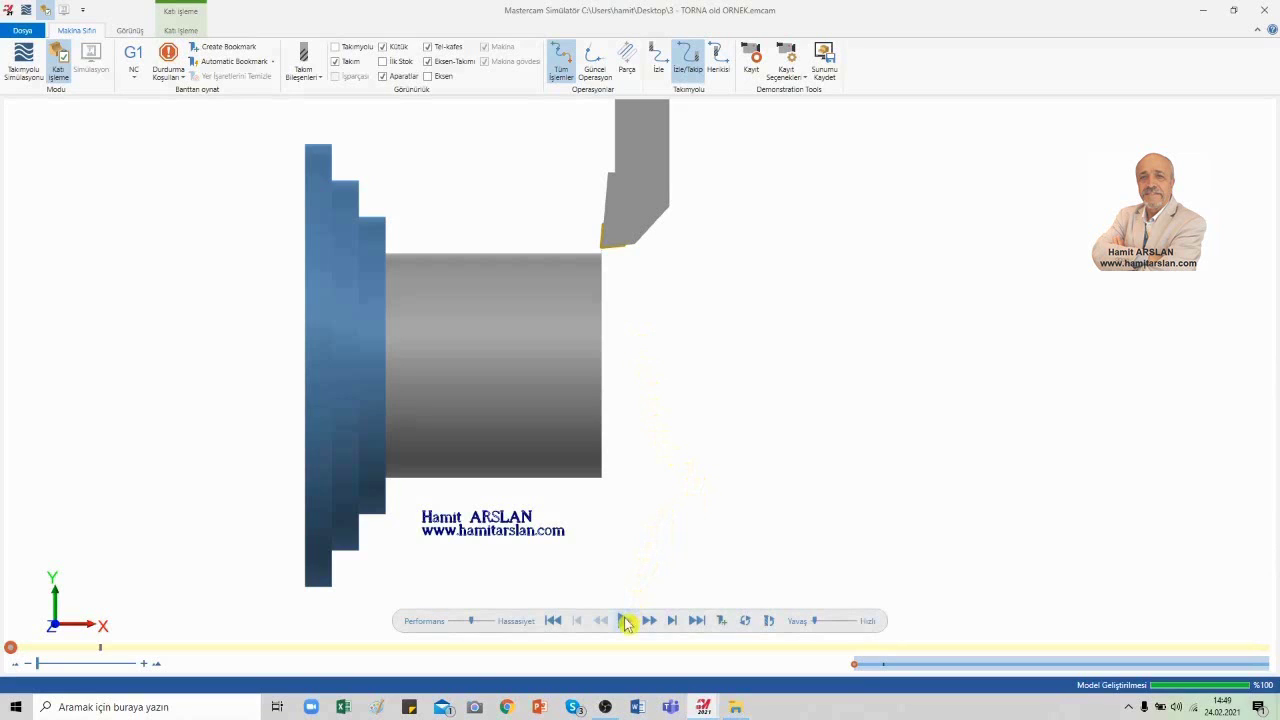
click(624, 620)
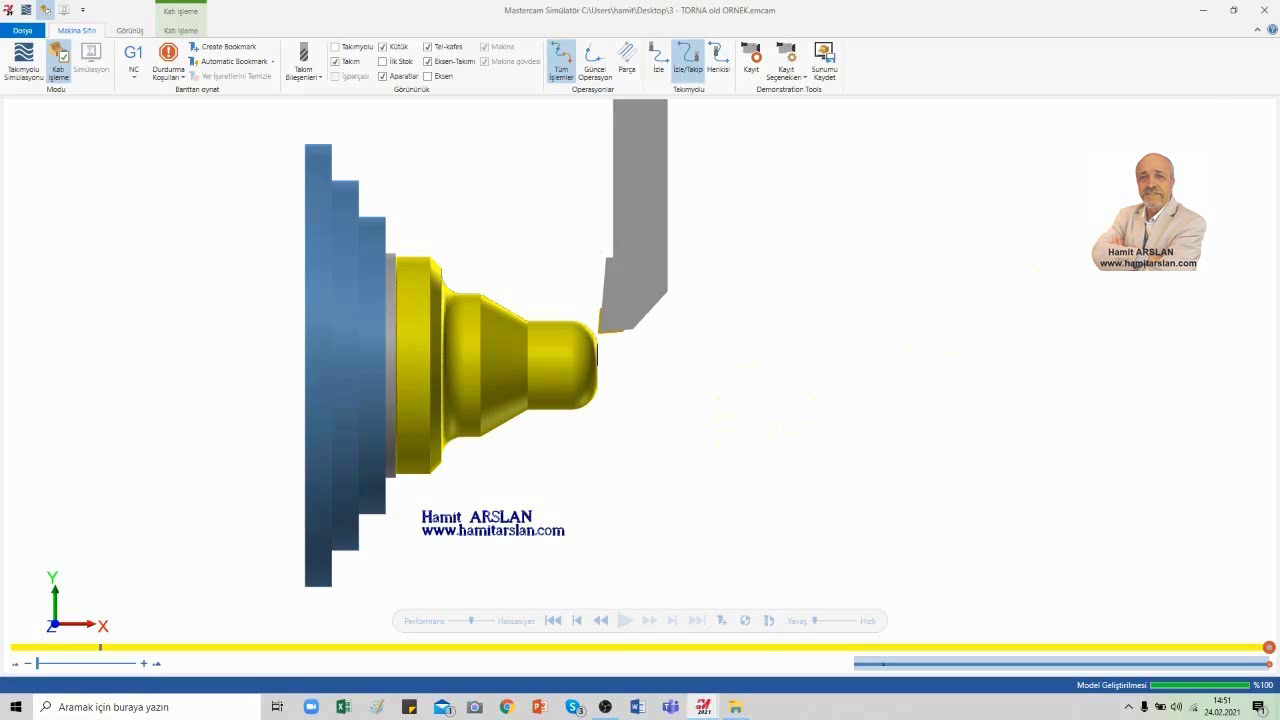
- Close the Simulator and start a finish turning operation chained from the part's top-left corner
click(1268, 9)
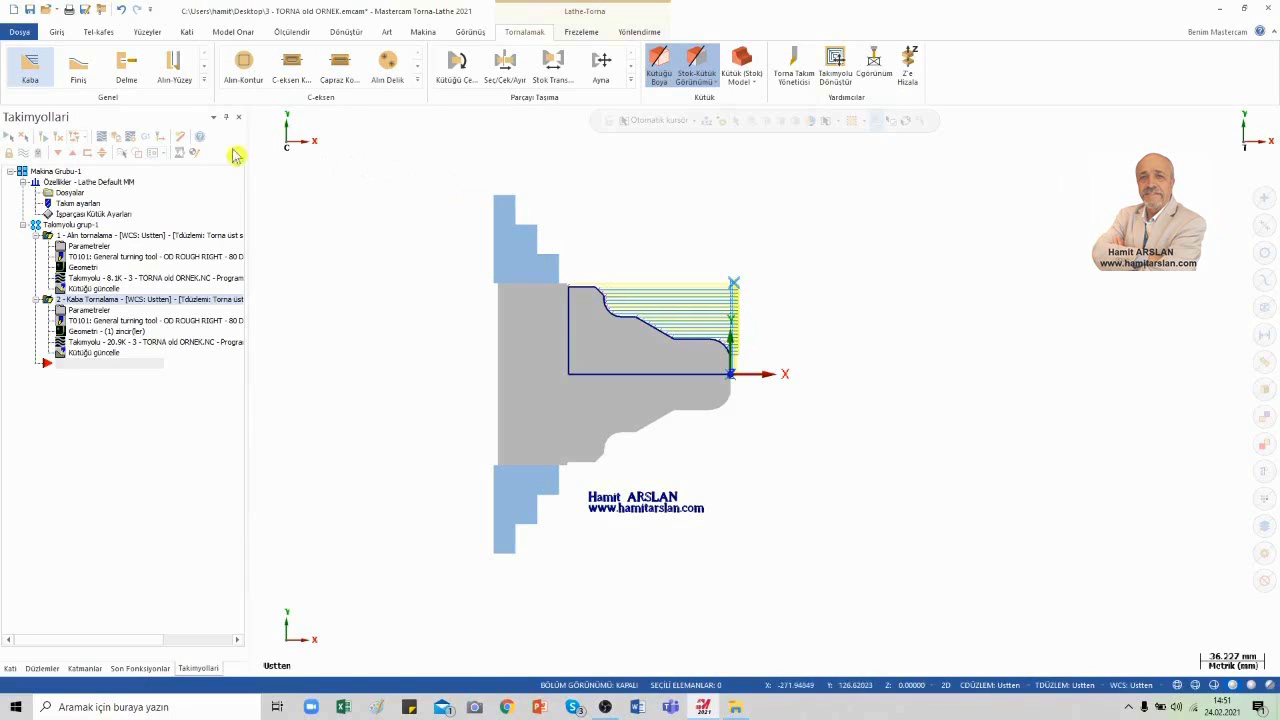
click(87, 72)
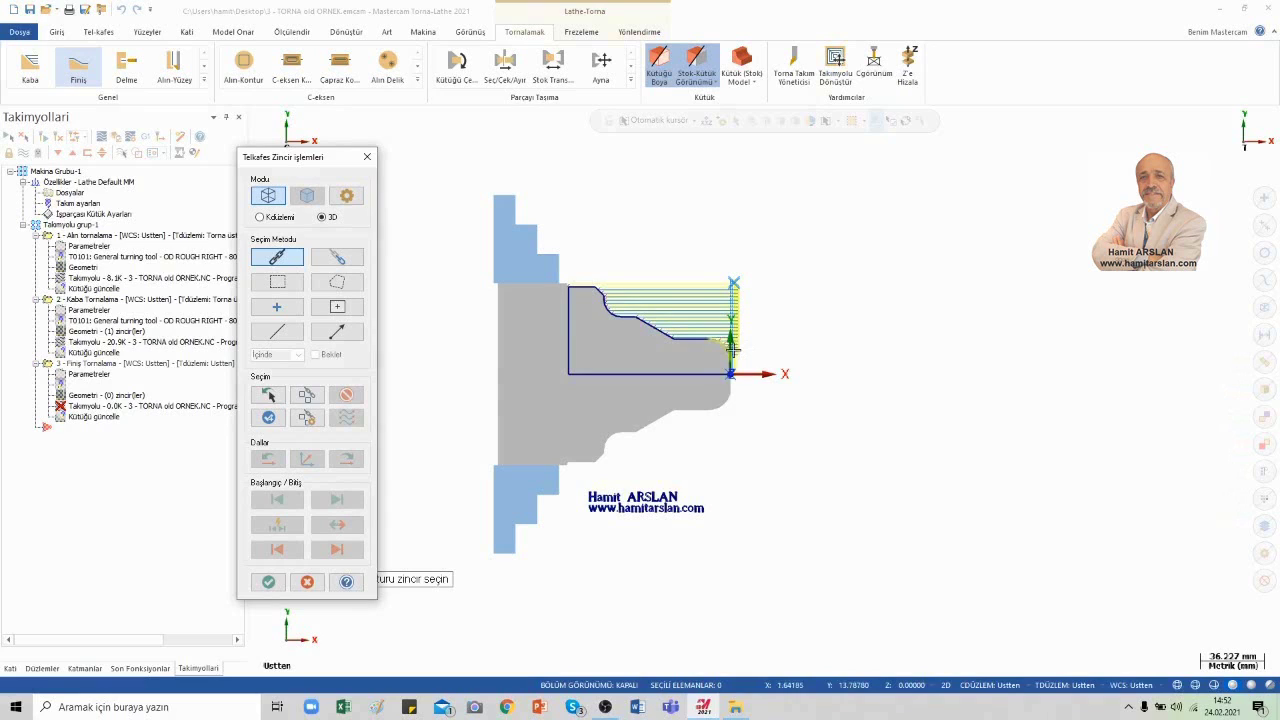
click(731, 348)
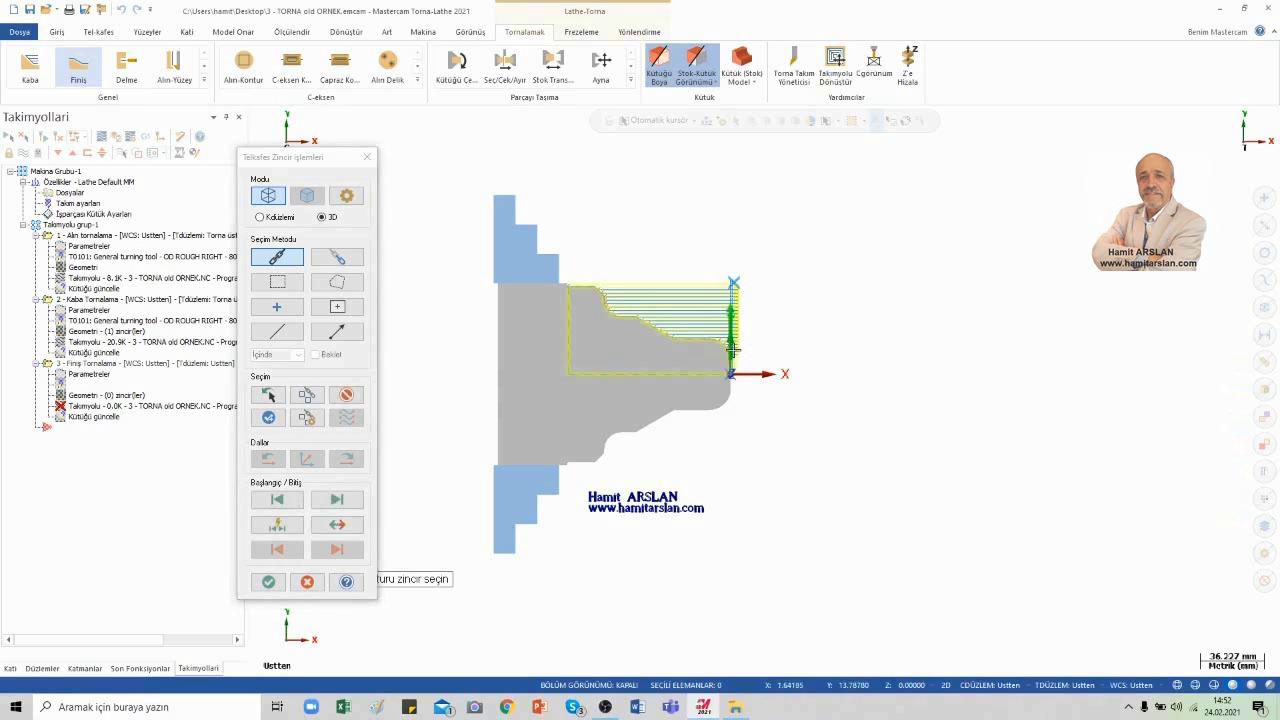
click(581, 285)
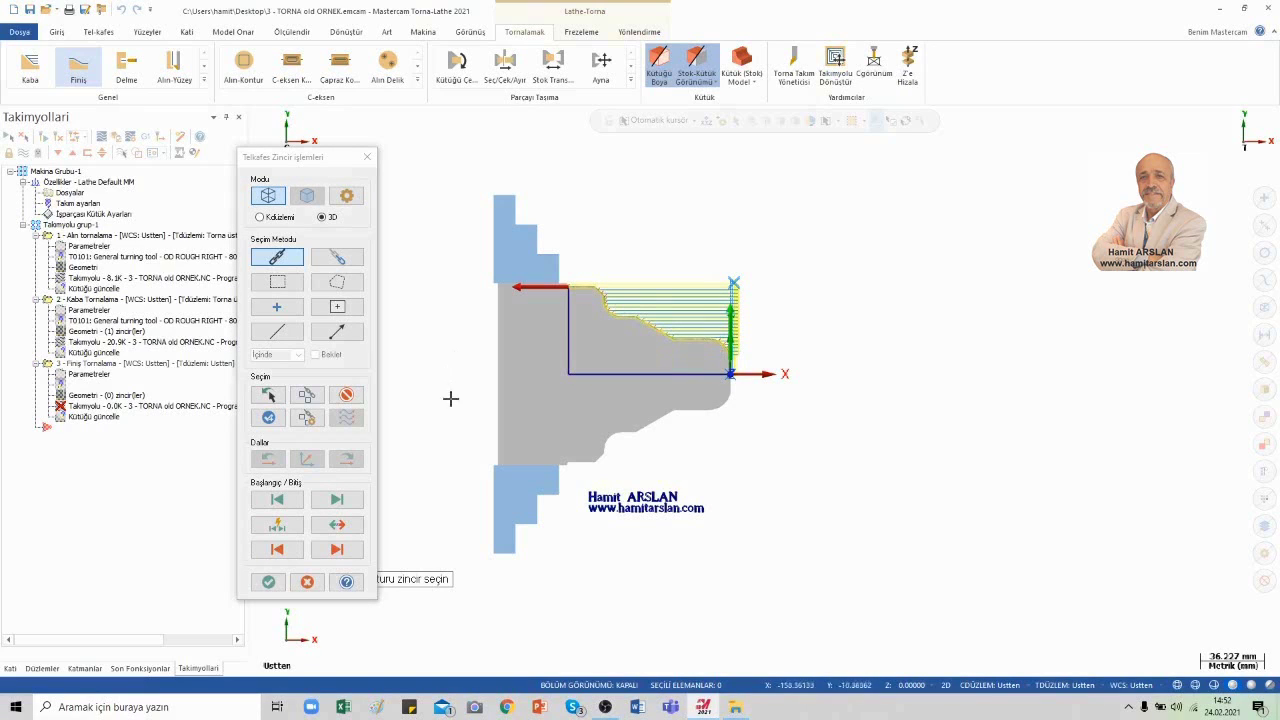
click(269, 584)
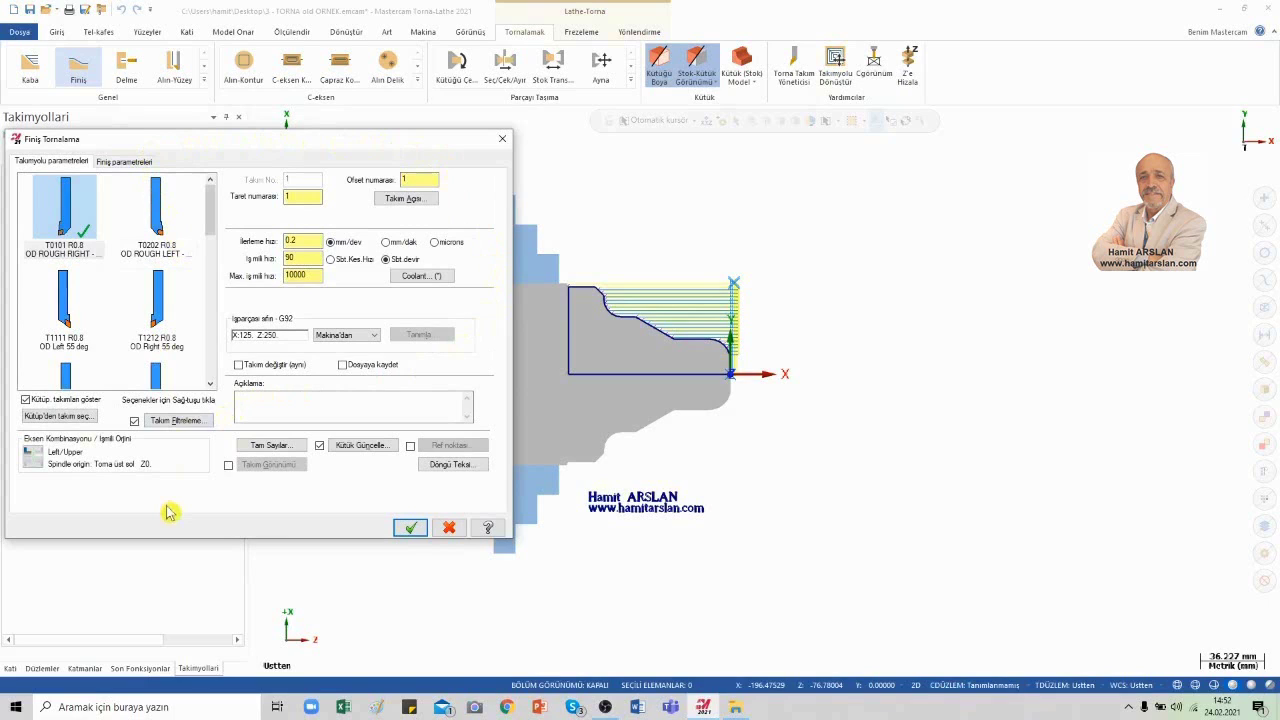
- Choose tool T1212 OD Right 55 deg for the finish pass
click(152, 318)
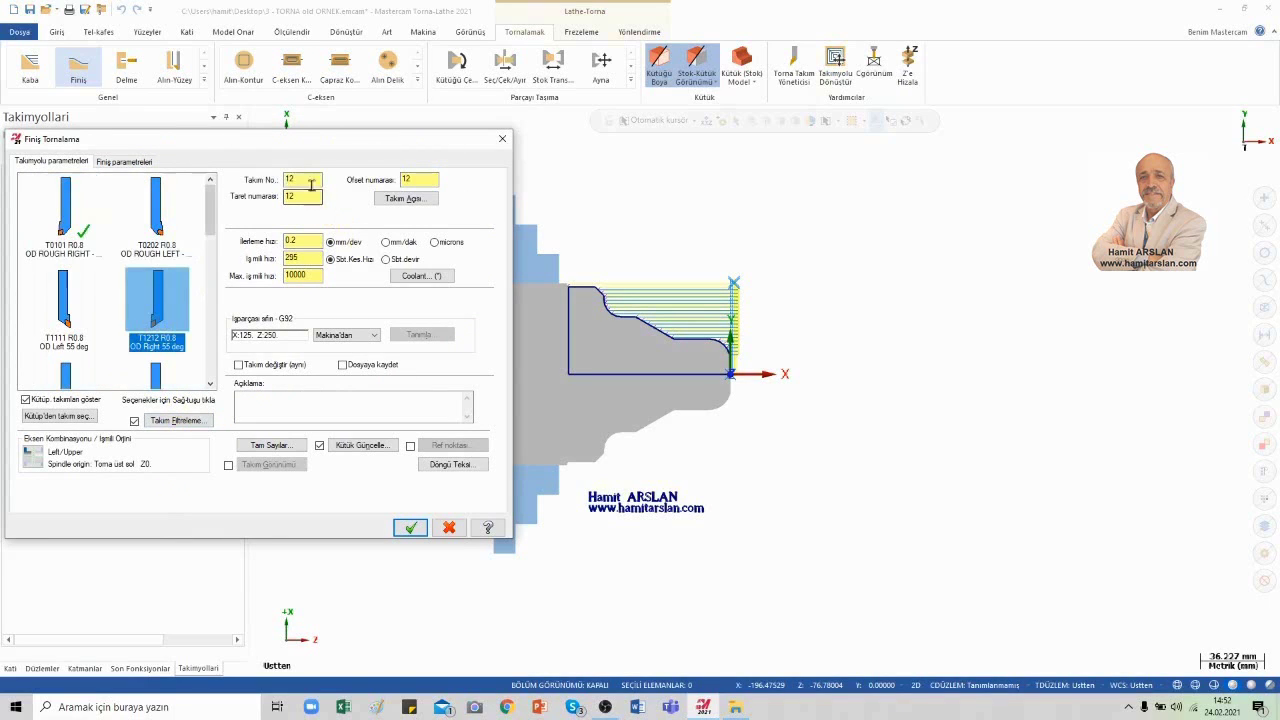
click(311, 184)
key(Tab)
key(Tab)
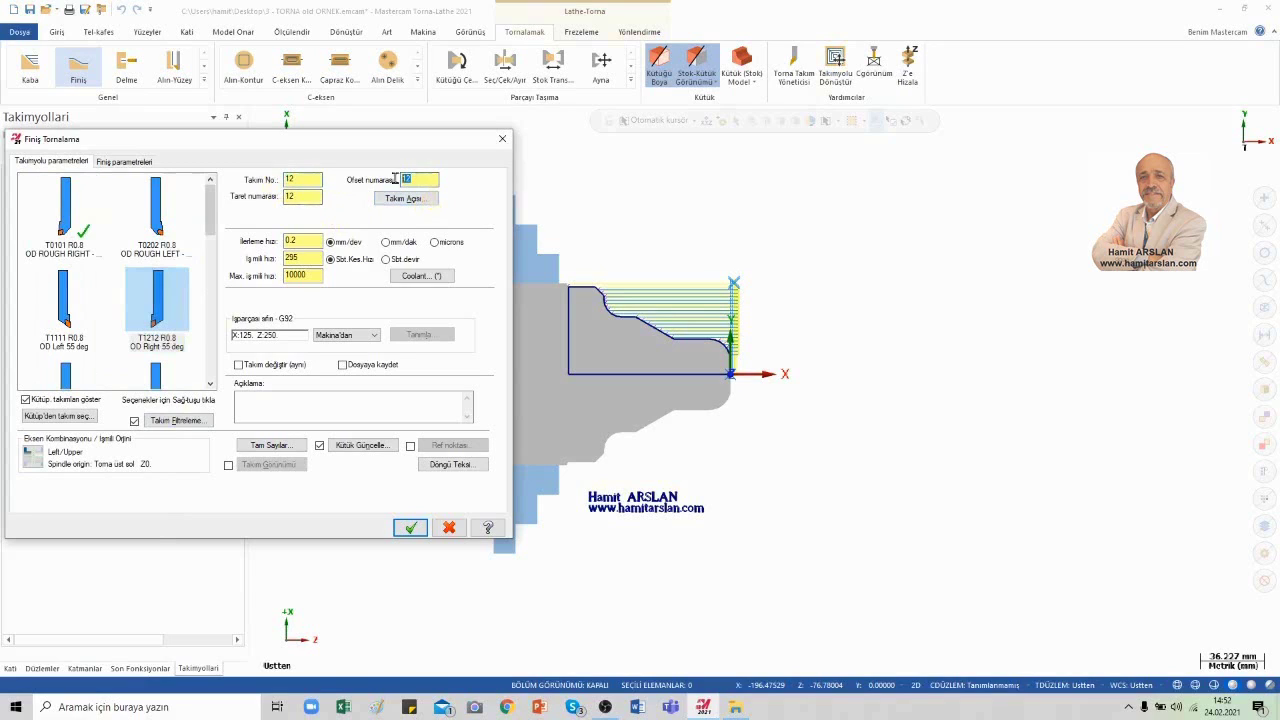
- Set finish feed 0.15, spindle speed 275, max spindle 5000, comment FINIŞ DIŞÇAP TORNALAMA
double_click(303, 198)
text(0.15)
double_click(319, 258)
text(2)
double_click(318, 276)
text(5)
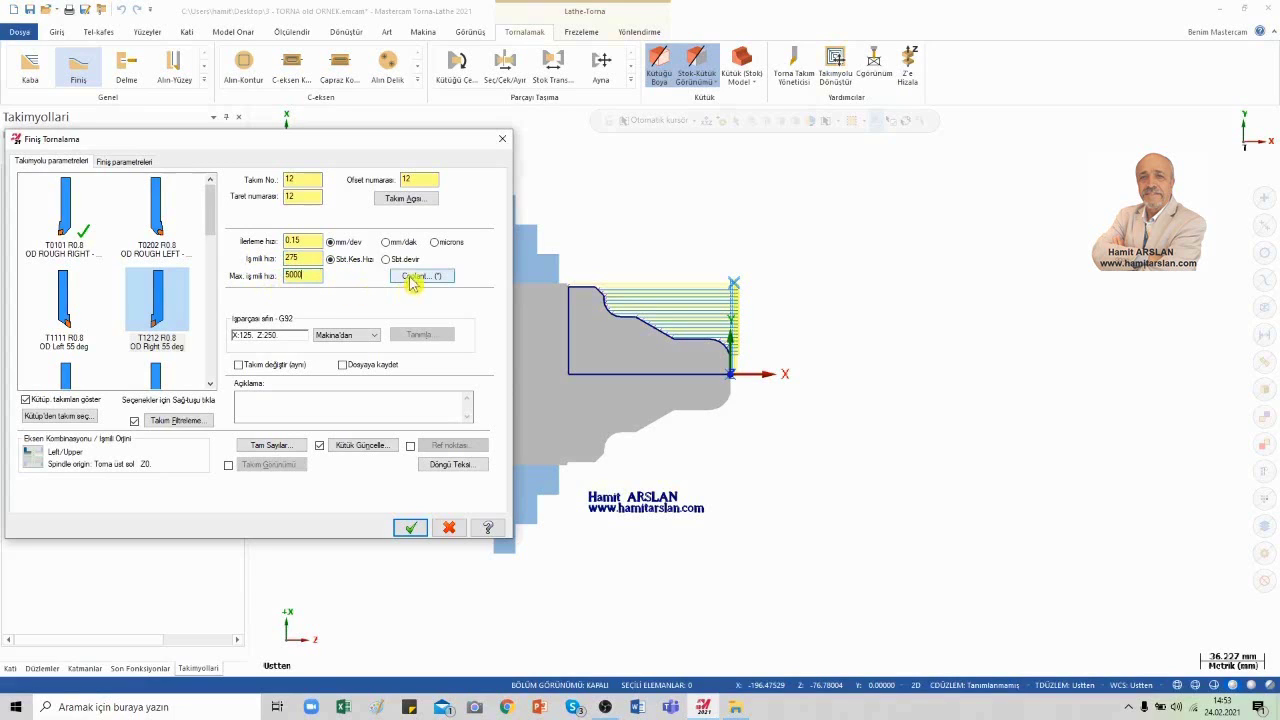
click(285, 401)
text(FINIŞ DIŞÇAP TORNALAMA)
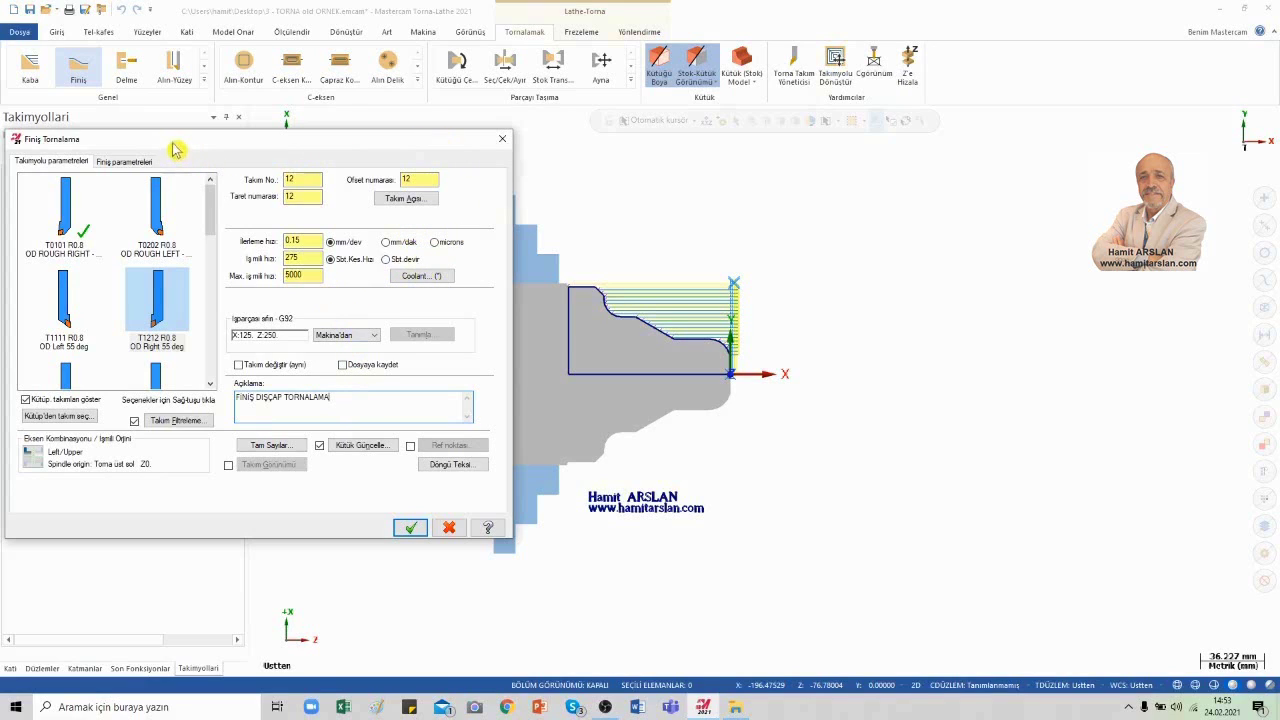
click(129, 165)
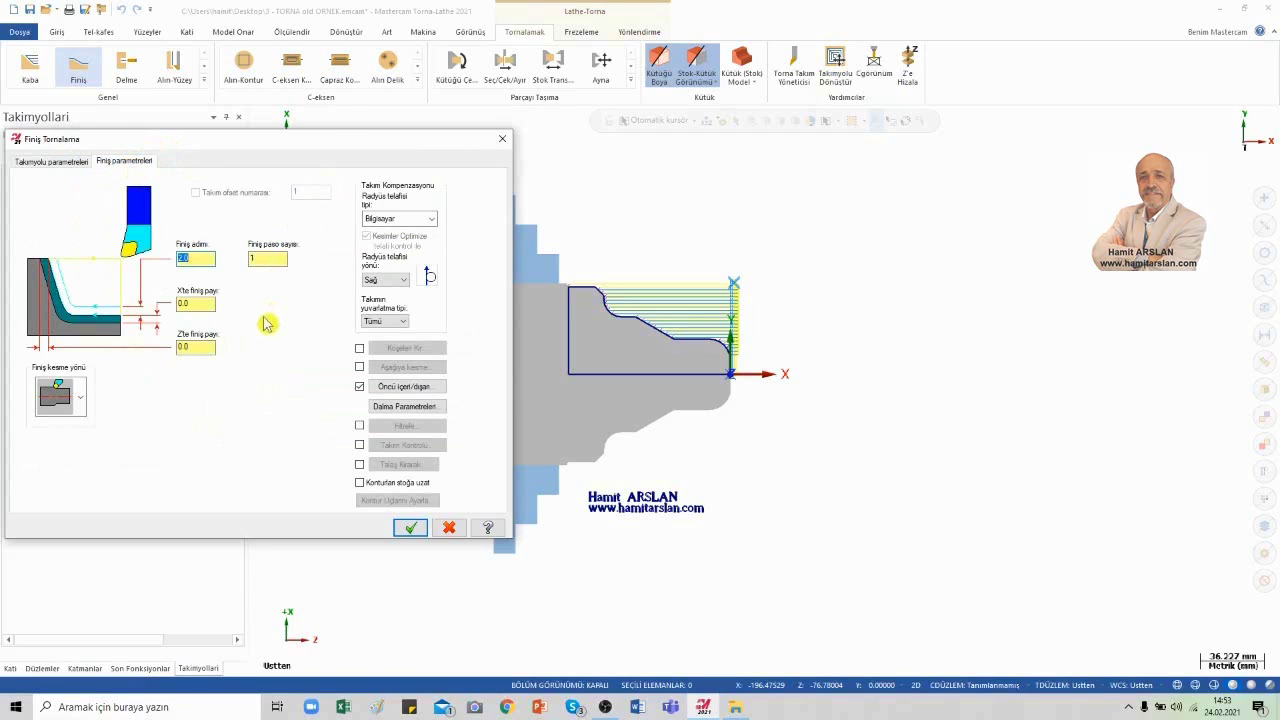
- Keep 0.0 X and Z finish stock and generate the finish turning operation
double_click(250, 259)
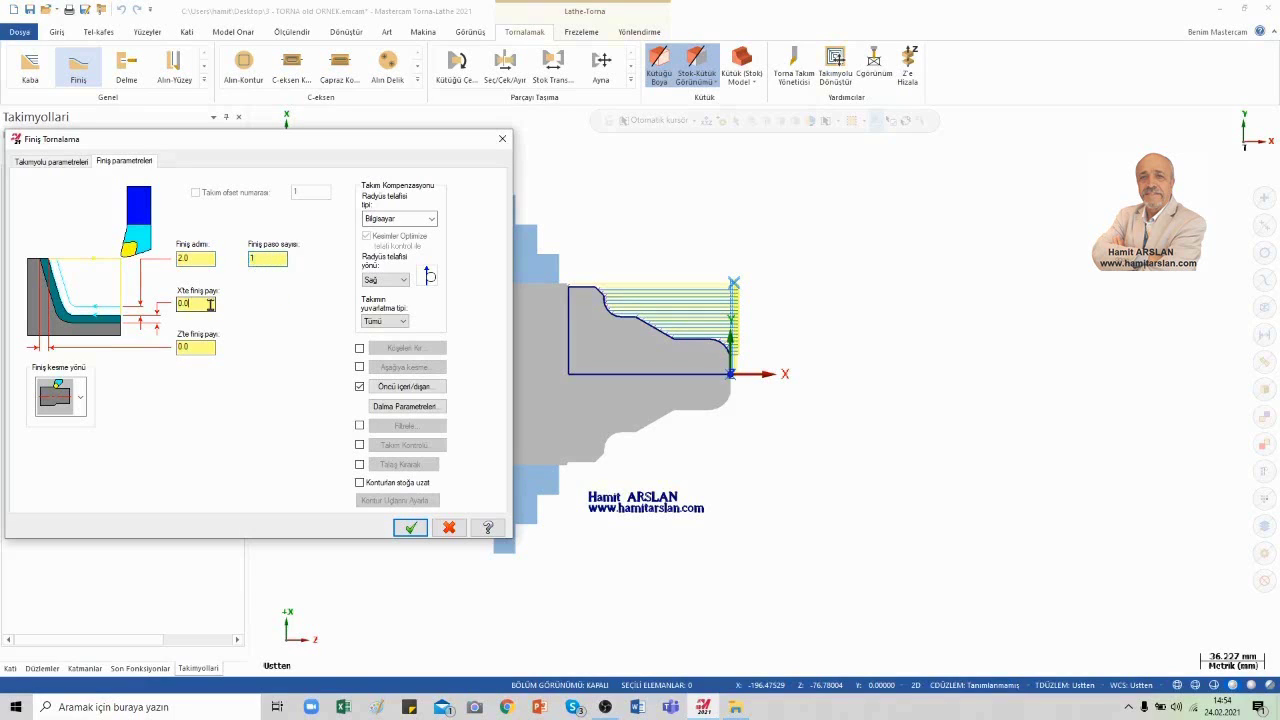
double_click(180, 348)
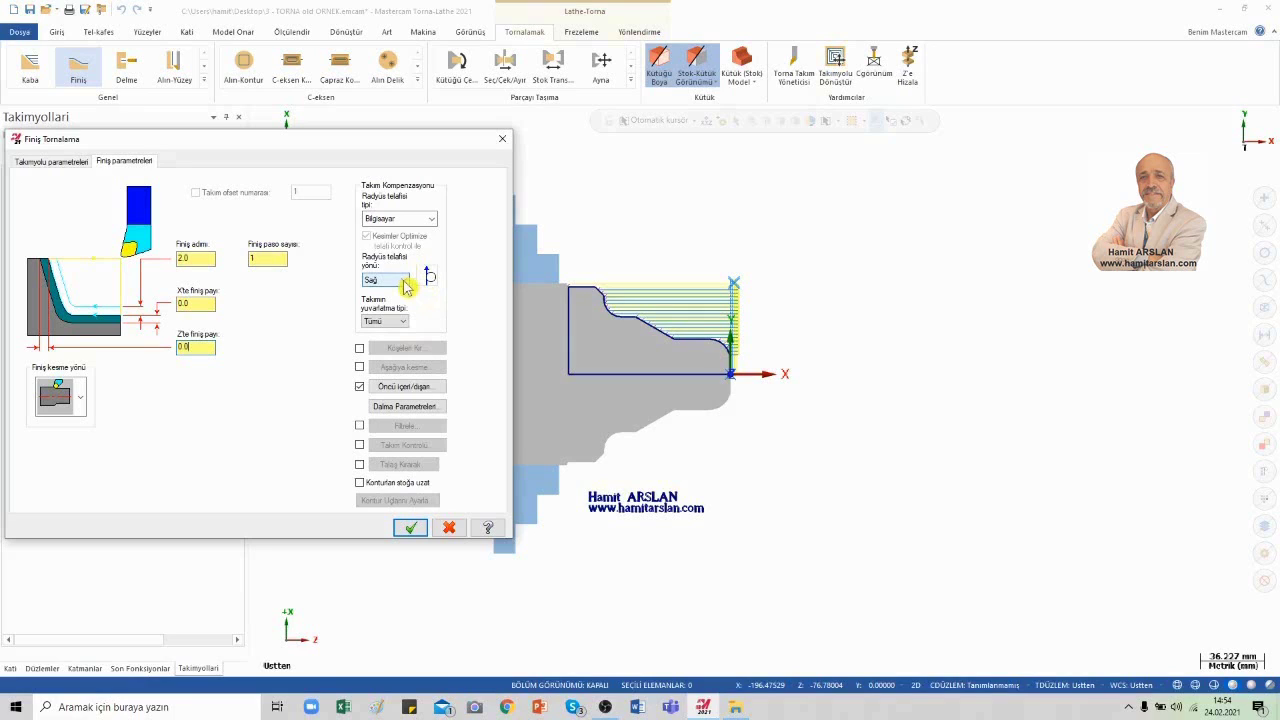
click(415, 528)
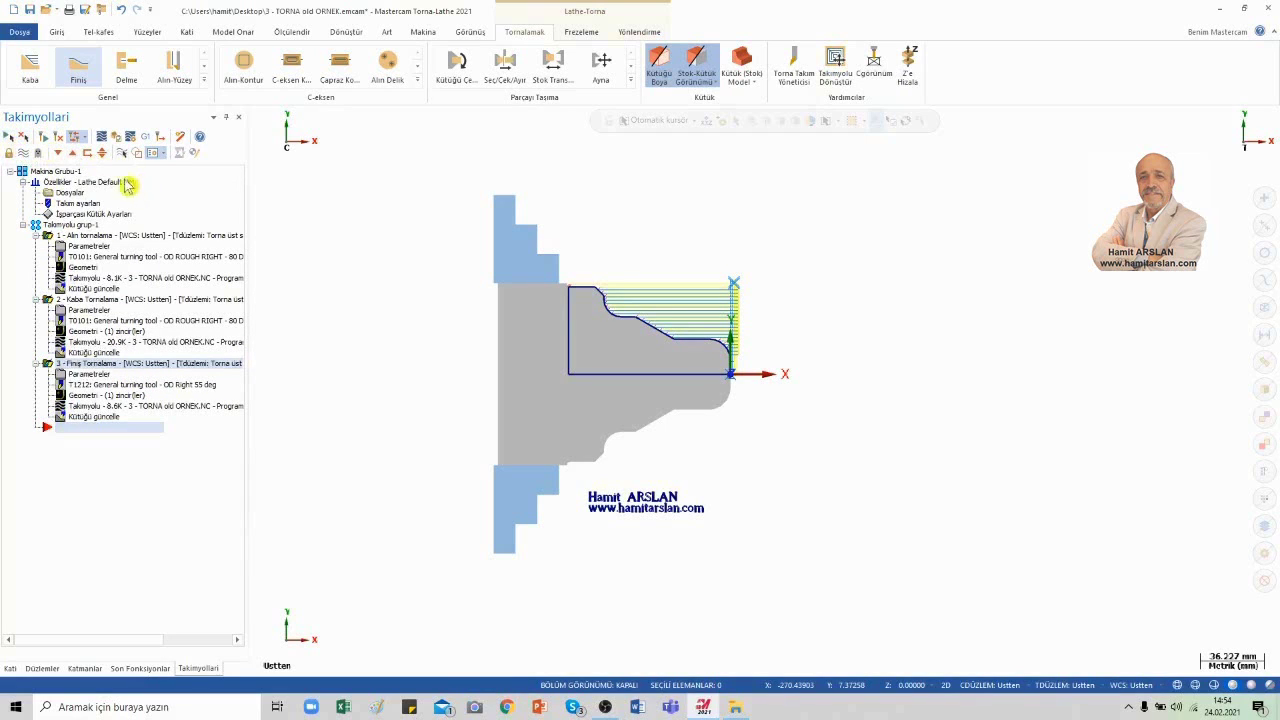
click(101, 137)
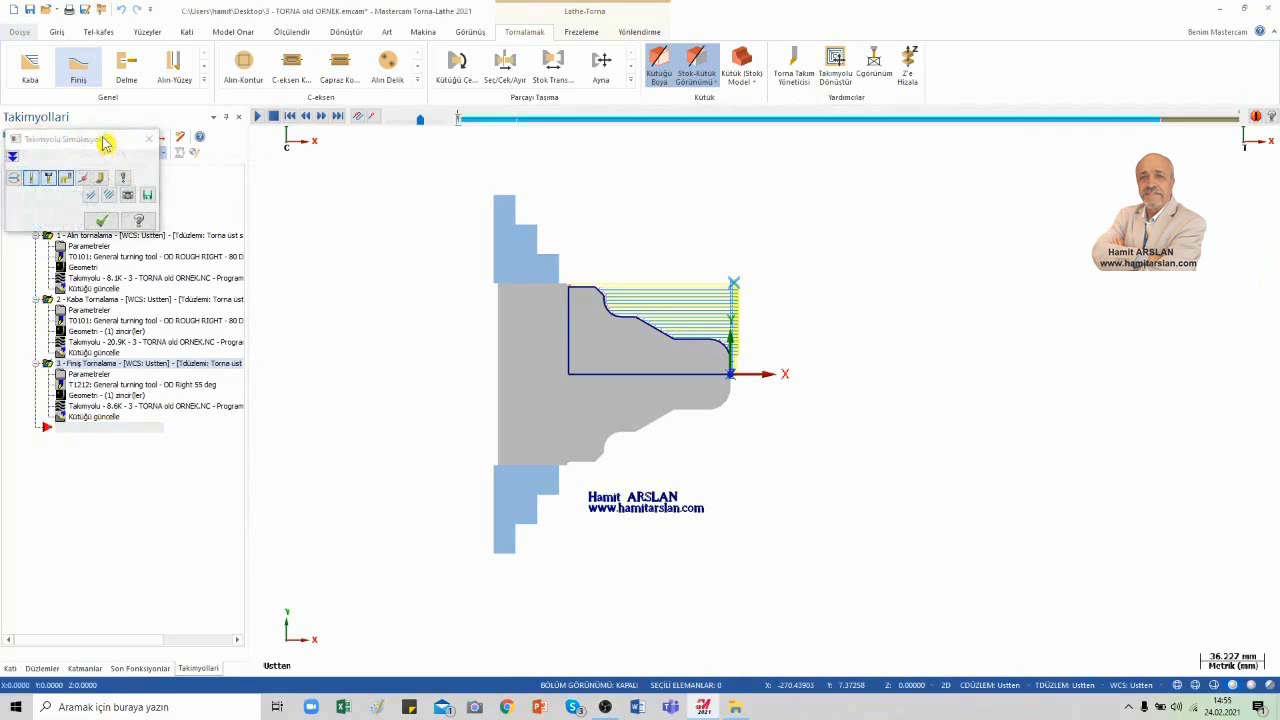
click(257, 117)
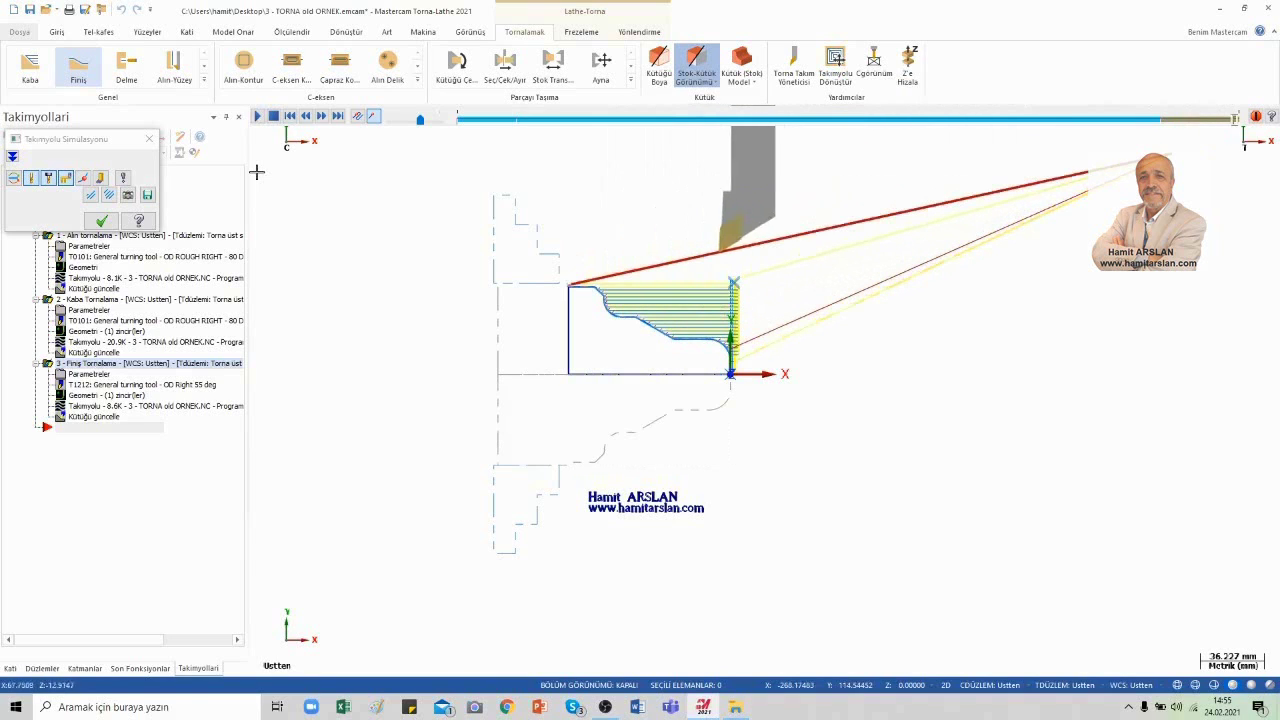
scroll(643, 297, up, 2)
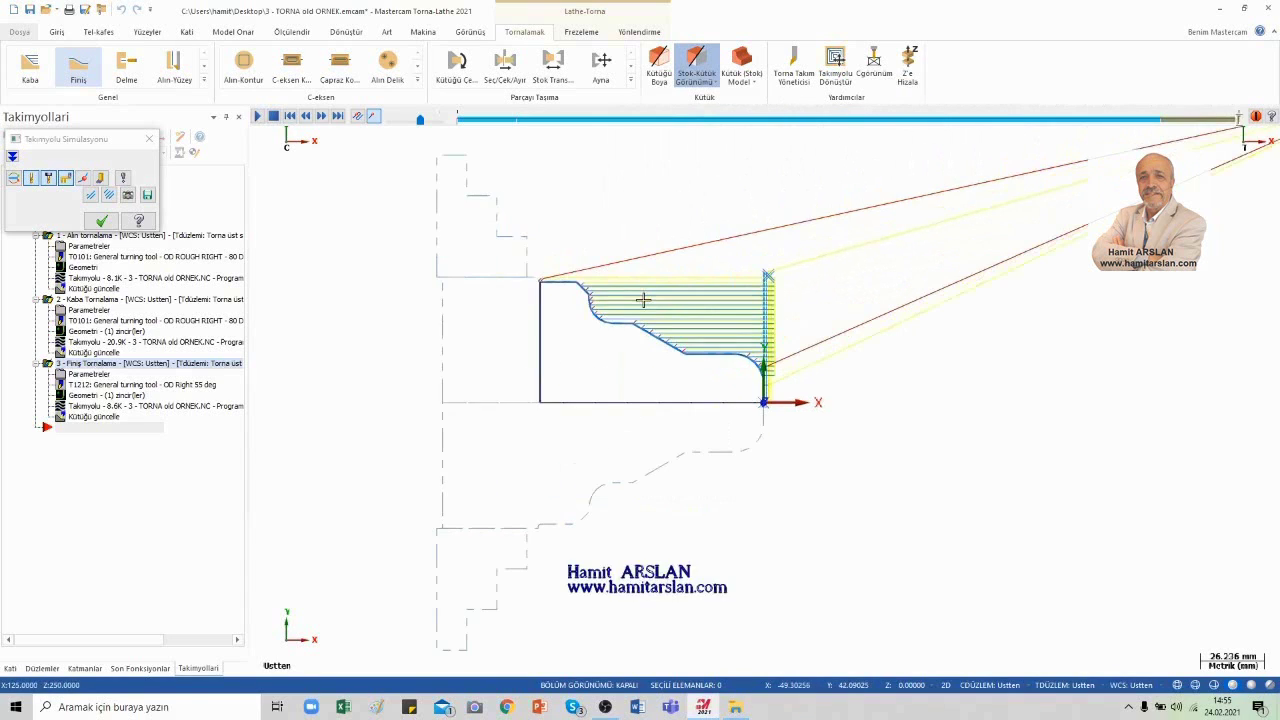
scroll(643, 297, up, 2)
scroll(643, 299, up, 1)
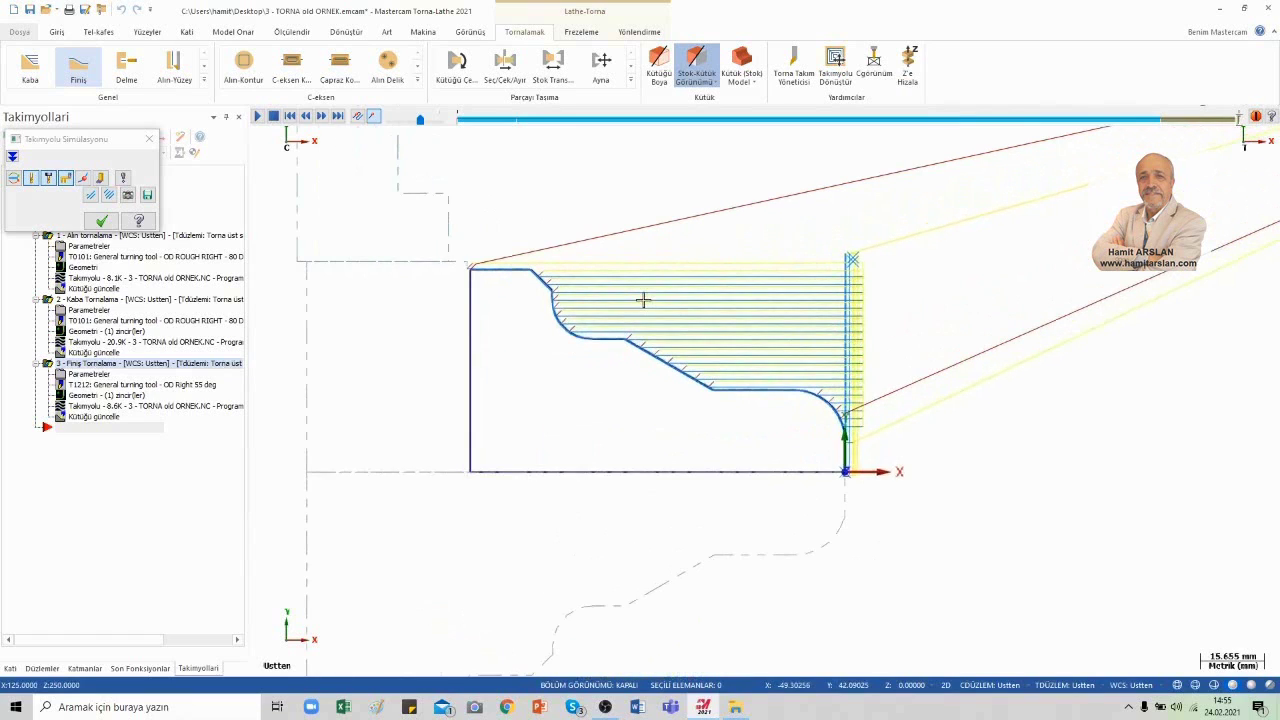
scroll(643, 299, up, 1)
scroll(643, 299, up, 1)
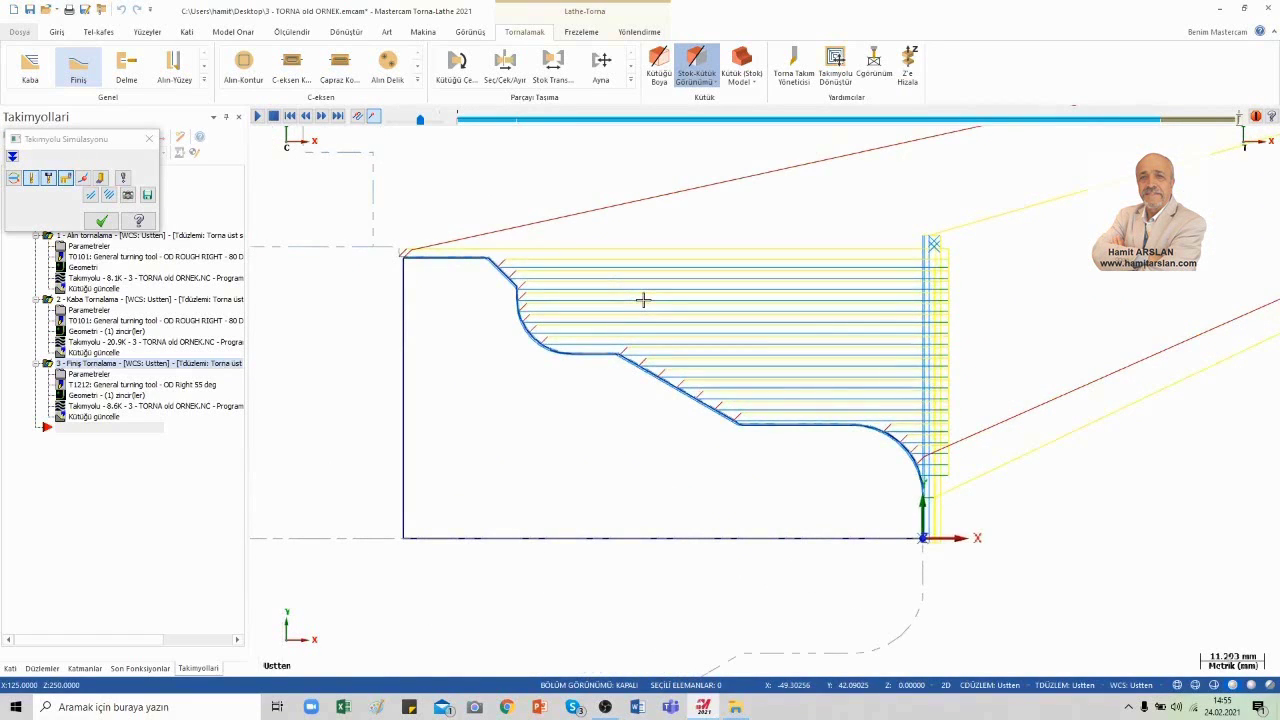
click(103, 221)
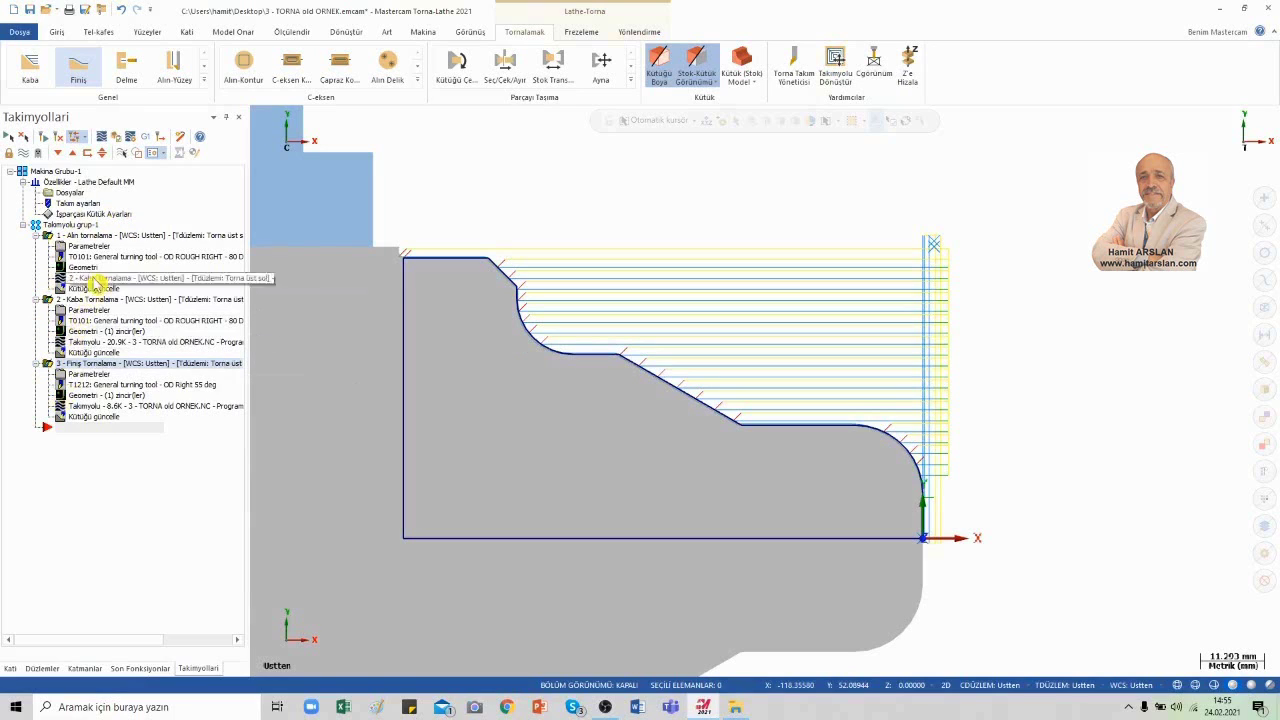
- Run the solid simulation of the facing, roughing and finishing operations in Mastercam Simulator
click(117, 137)
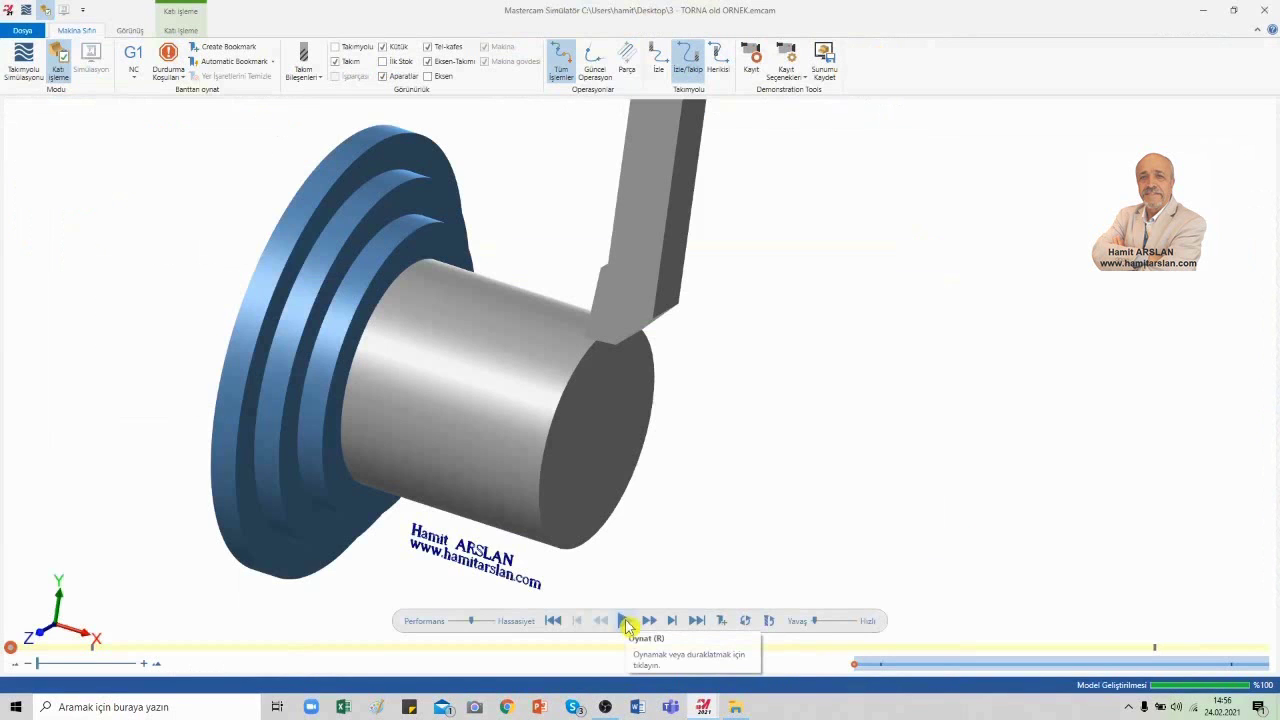
click(625, 622)
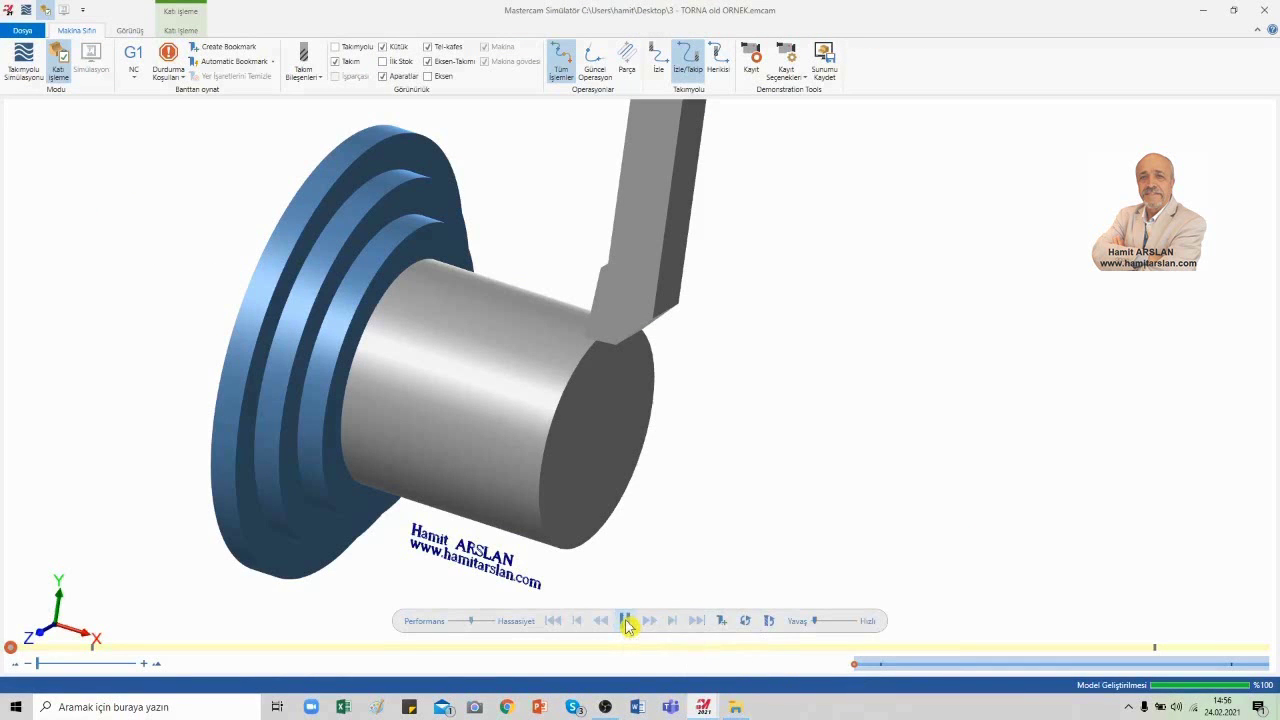